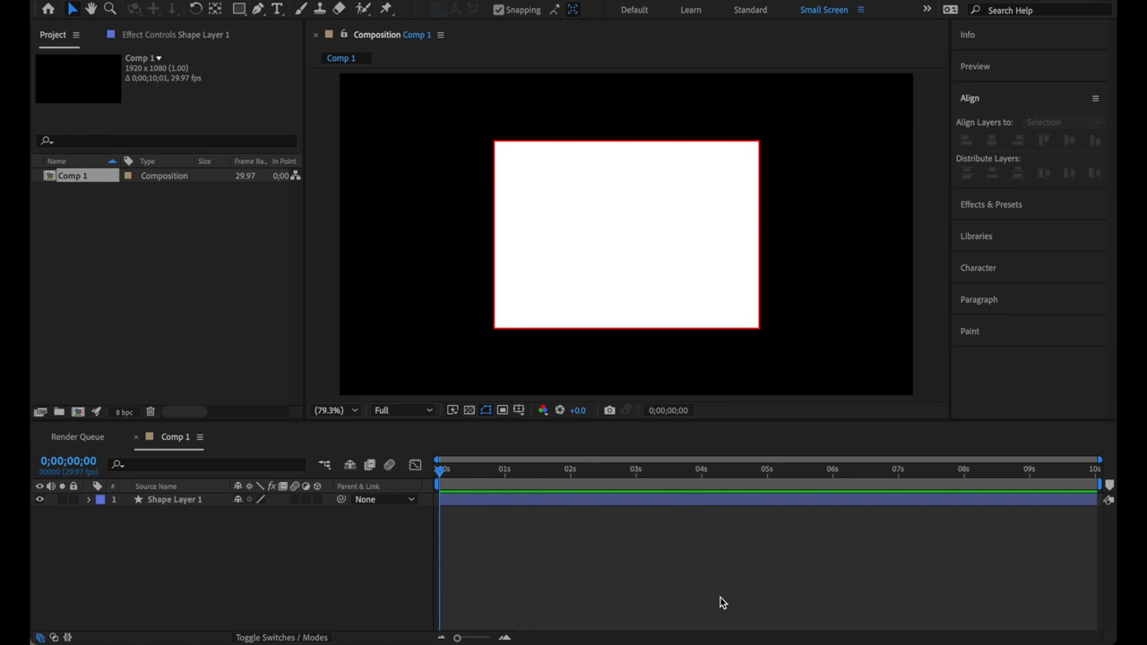
- Scale Shape Layer 1 down to 27% and set a starting Scale keyframe at 0;00;00;00
left_click(469, 498)
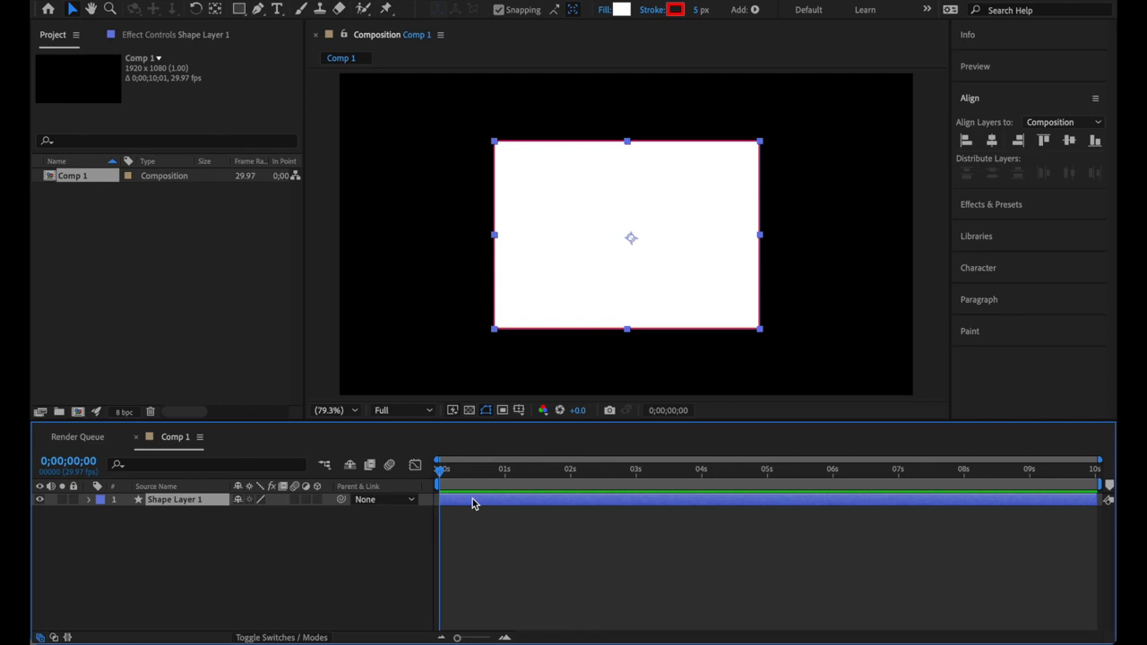
key("s")
left_click_drag(258, 513, 199, 512)
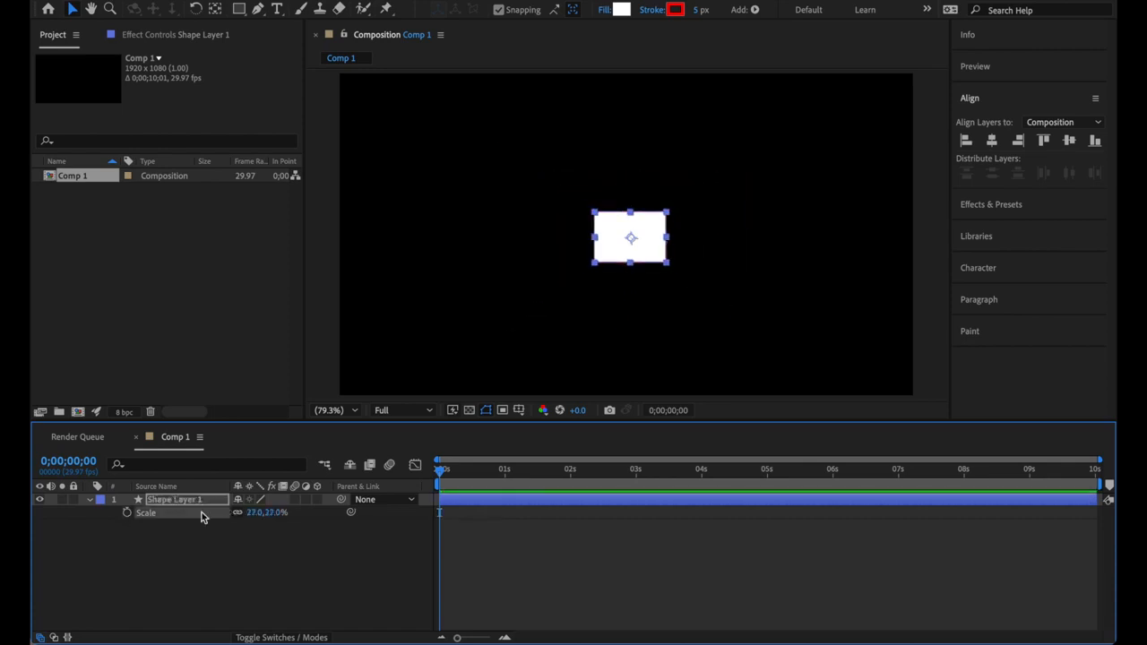
left_click(127, 514)
- Set a second Scale keyframe of 133% for Shape Layer 1 at 0;00;05;26
left_click_drag(538, 479, 824, 499)
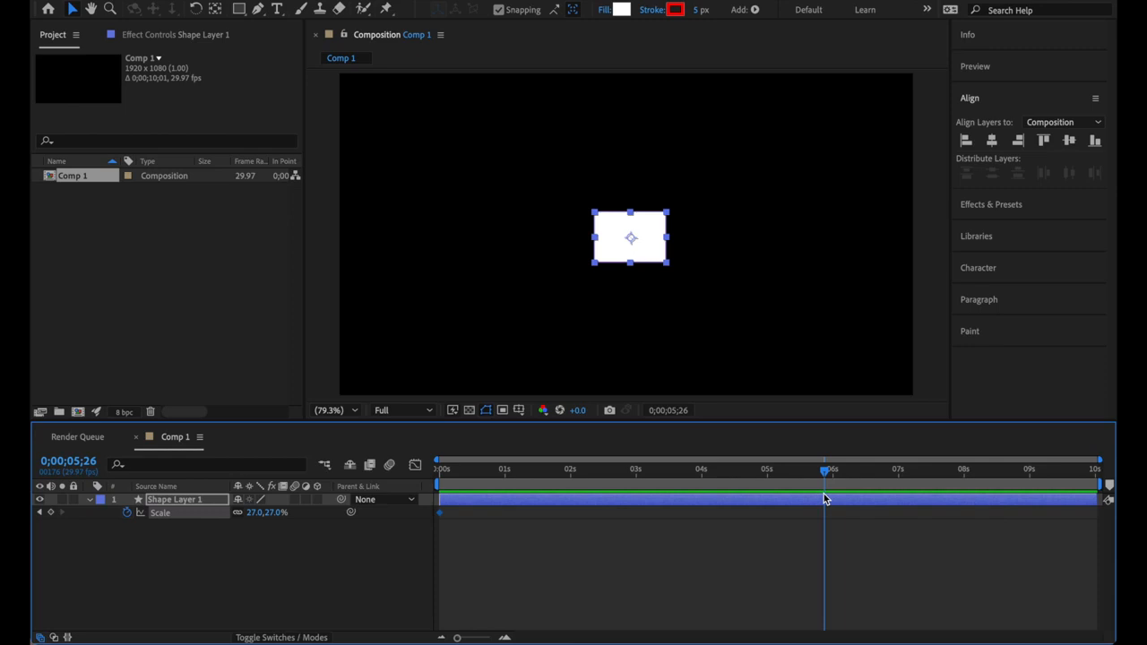
left_click(252, 513)
type("77")
key("Return")
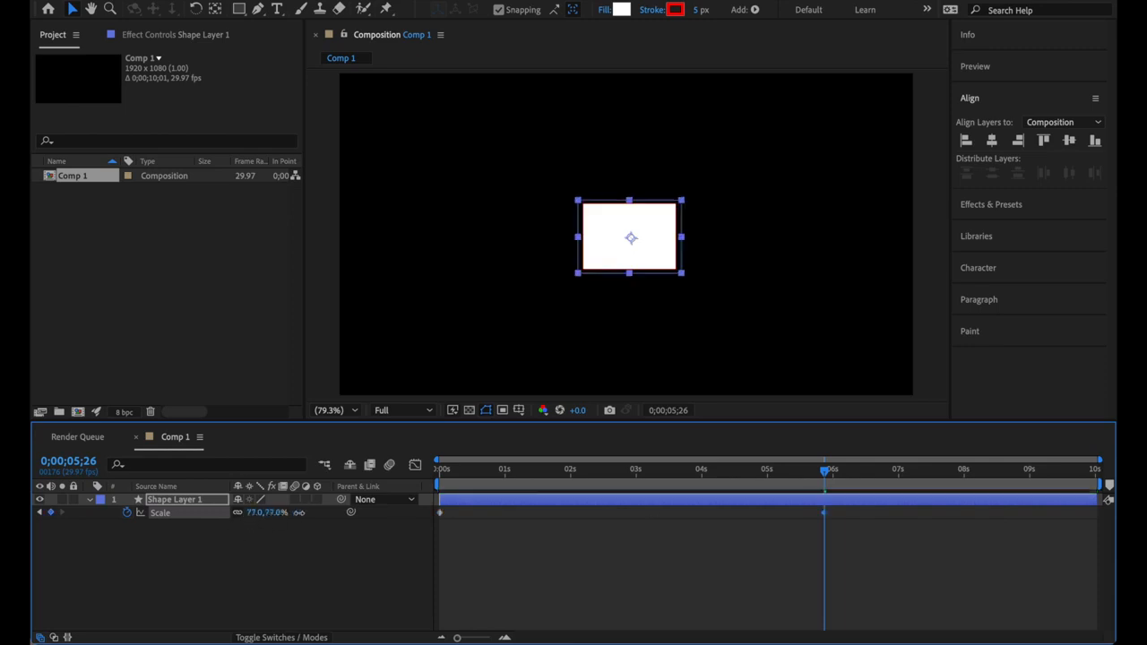
left_click_drag(299, 513, 328, 511)
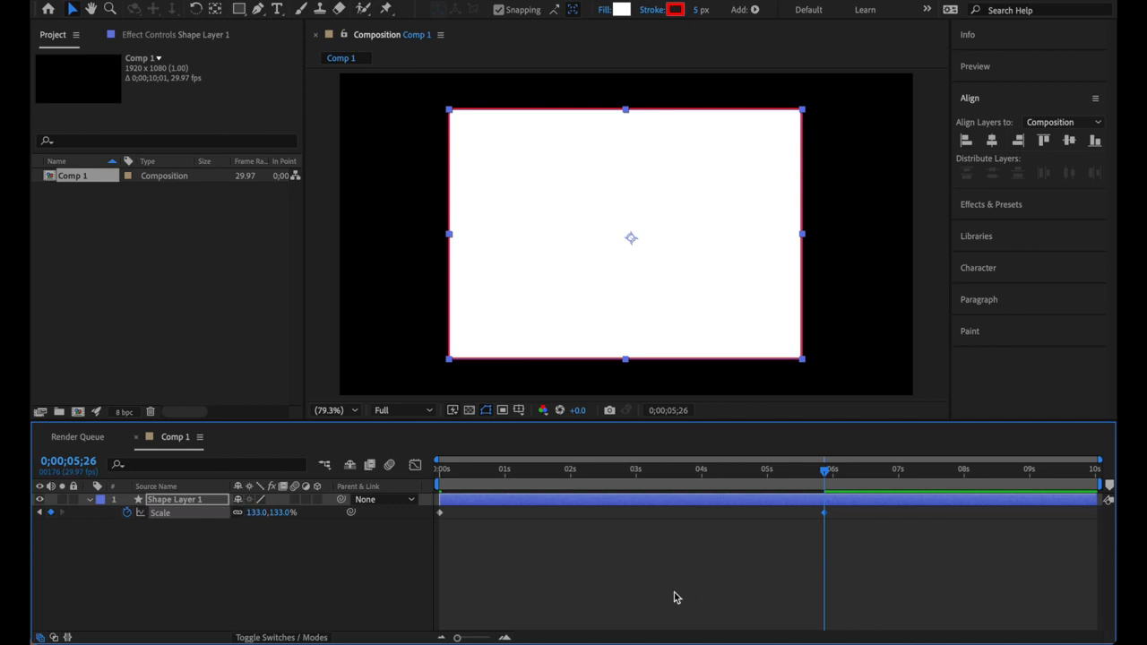
- Select both Scale keyframes of Shape Layer 1 and apply Easy Ease to them
left_click(546, 543)
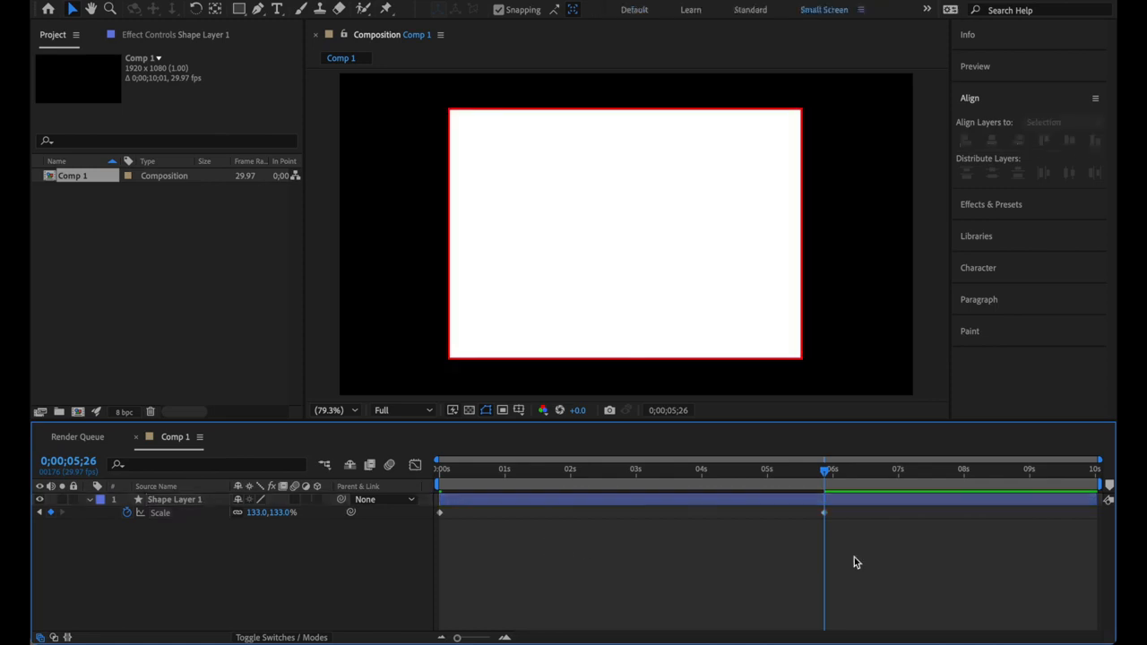
left_click_drag(866, 548, 384, 484)
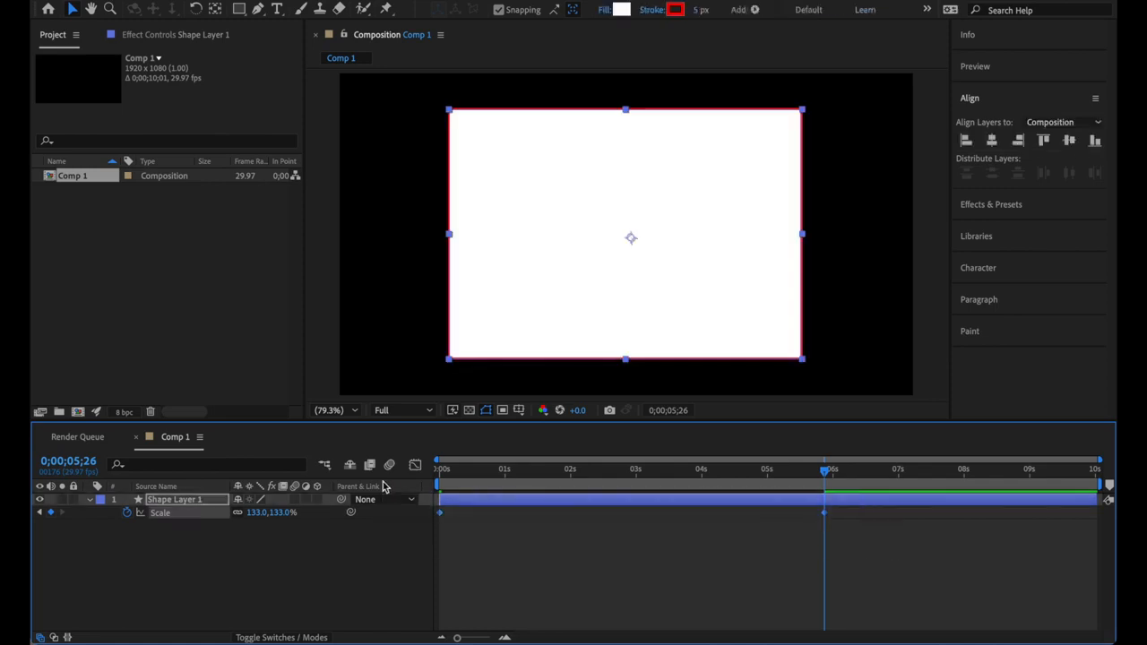
right_click(439, 517)
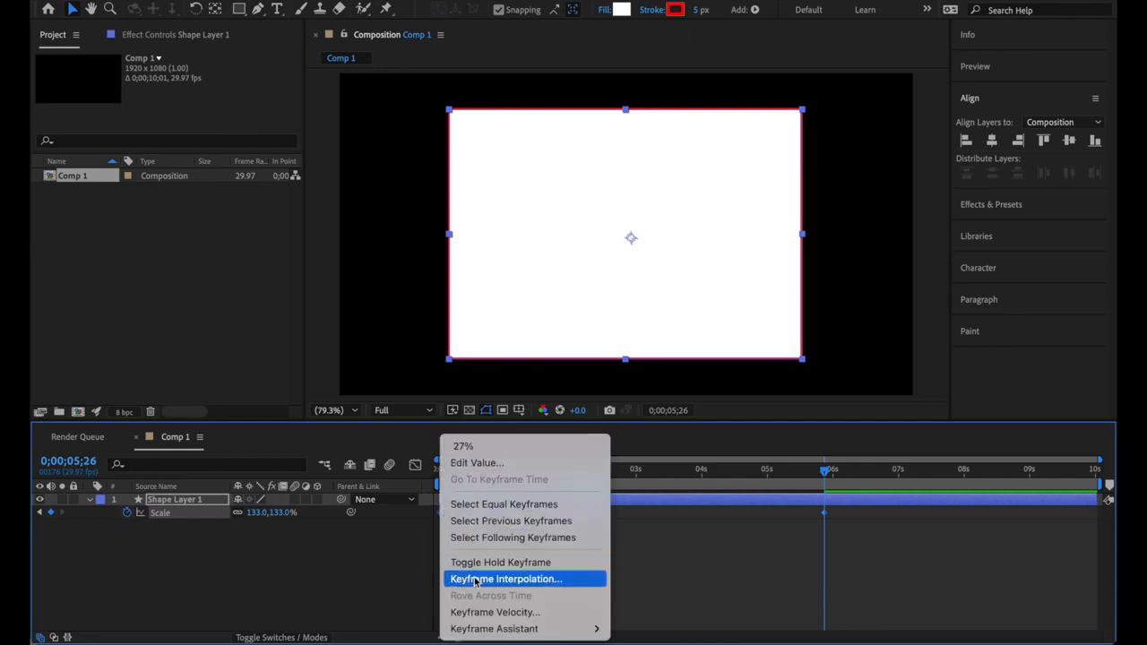
mouse_move(484, 632)
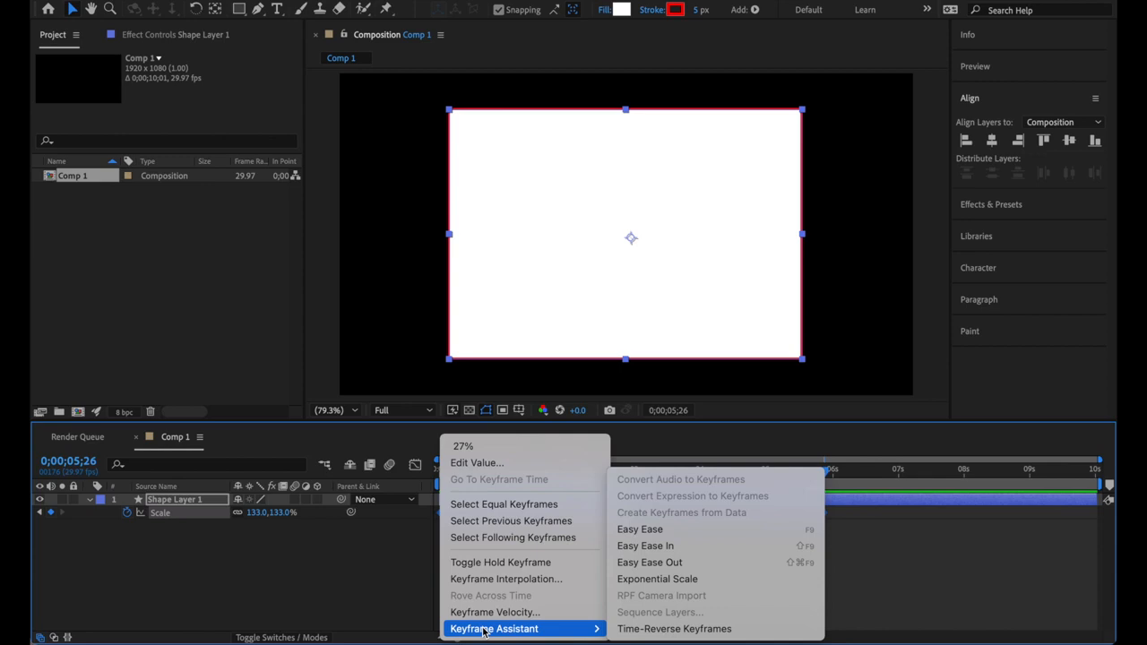
left_click(652, 531)
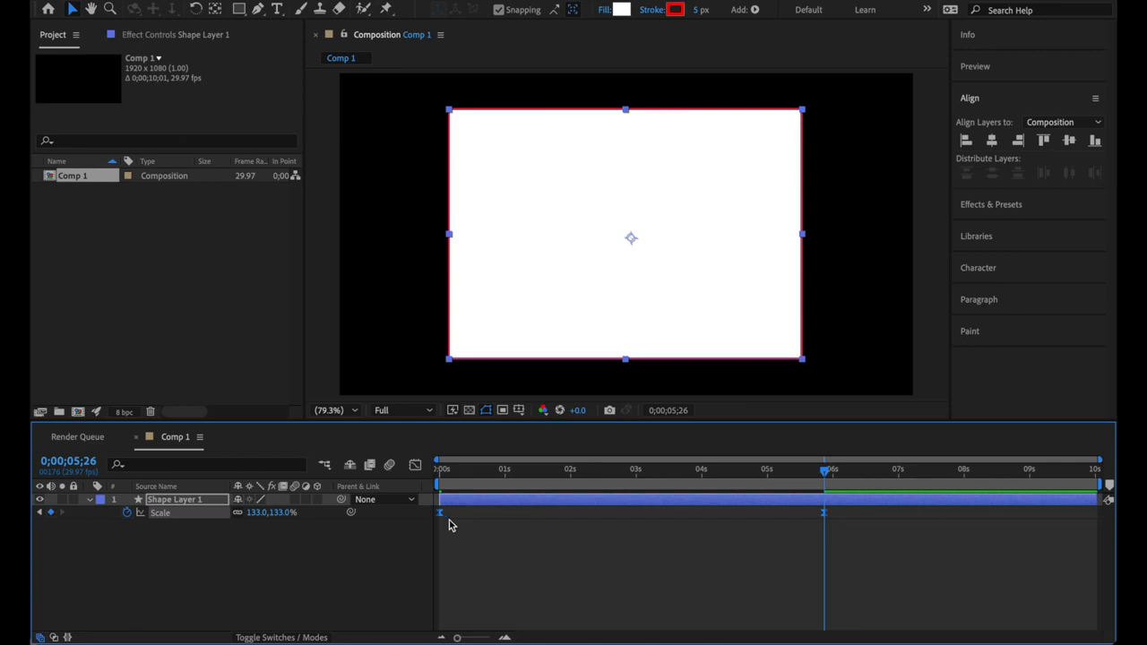
- Open the Scale curve in the Graph Editor and pull the first keyframe's handle straight up for a steep start
left_click(416, 466)
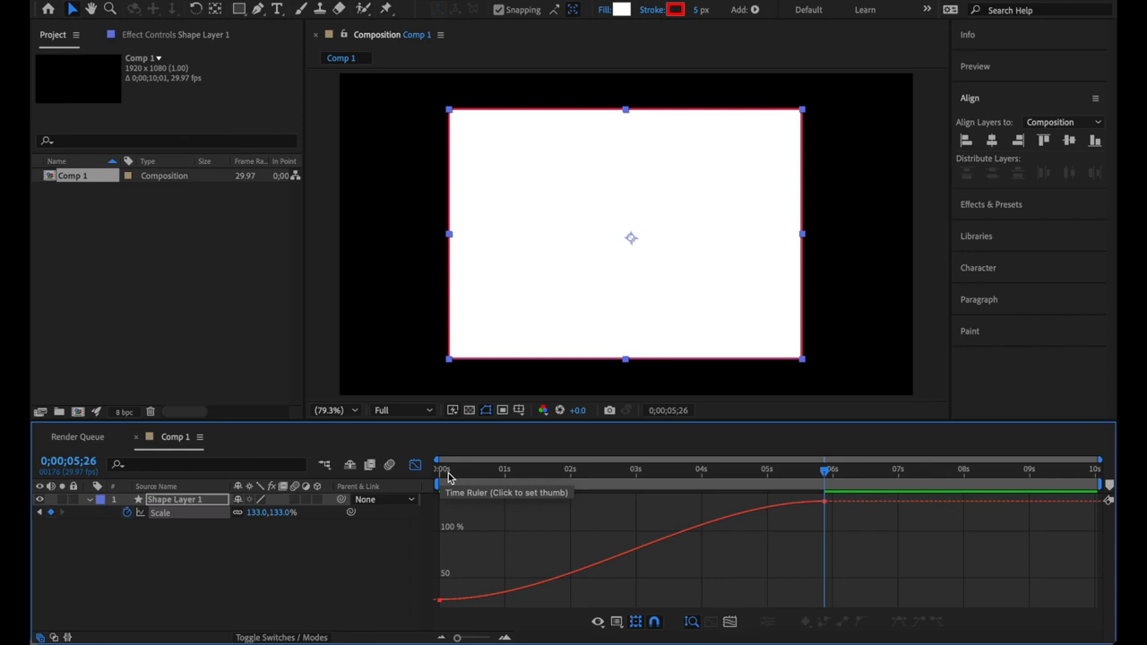
mouse_move(444, 600)
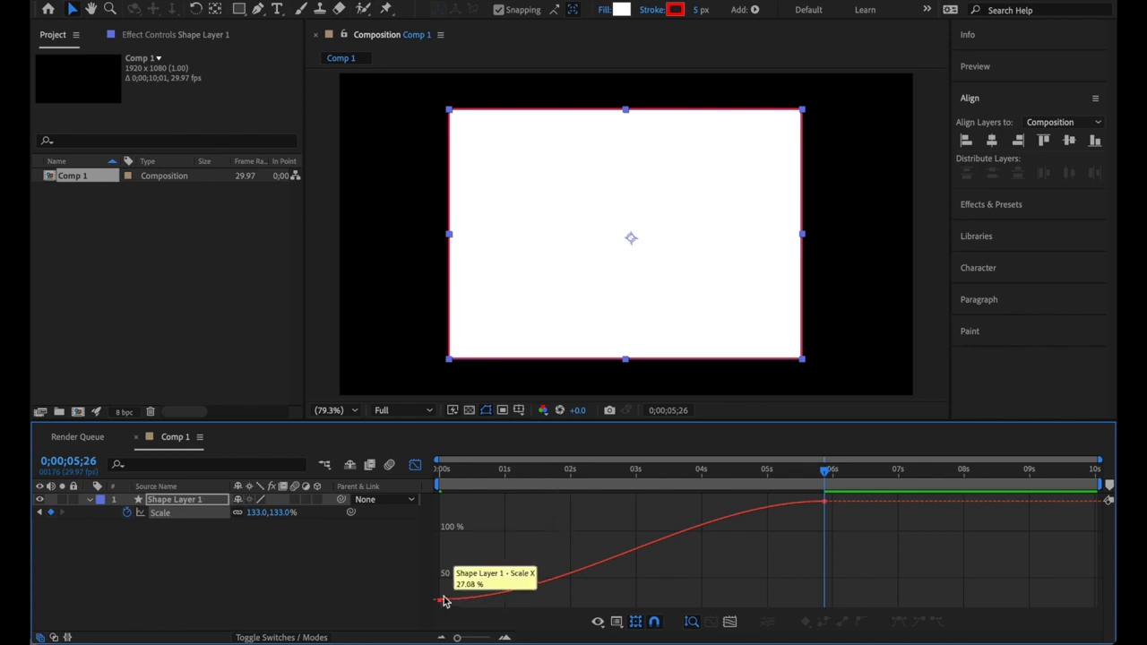
left_click(572, 579)
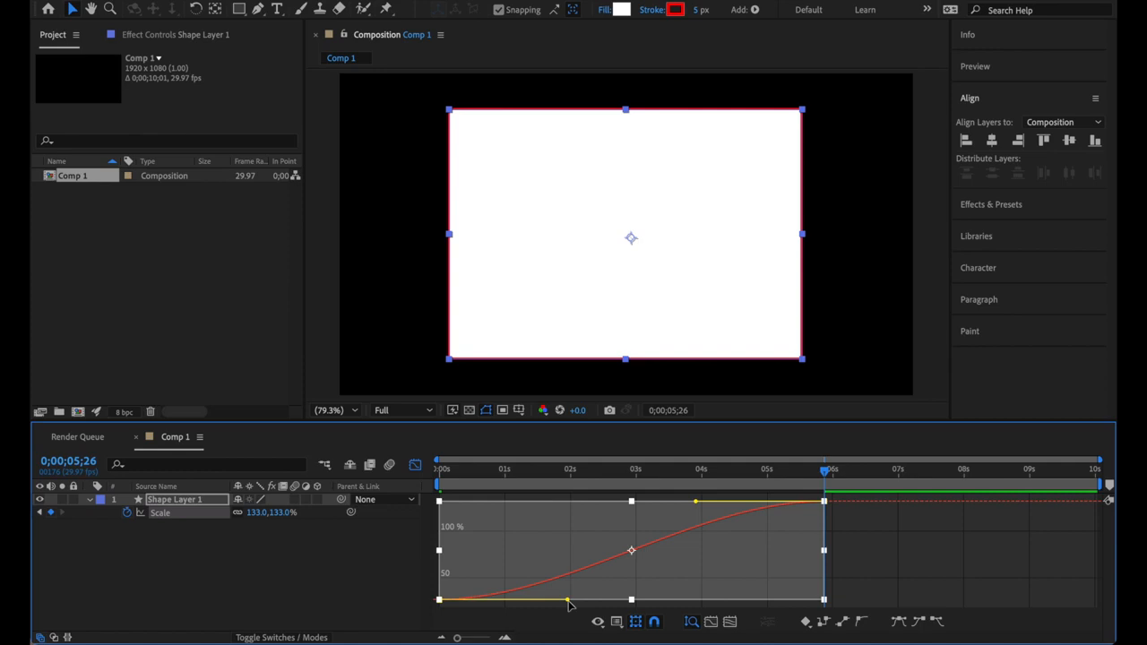
left_click_drag(567, 601, 425, 534)
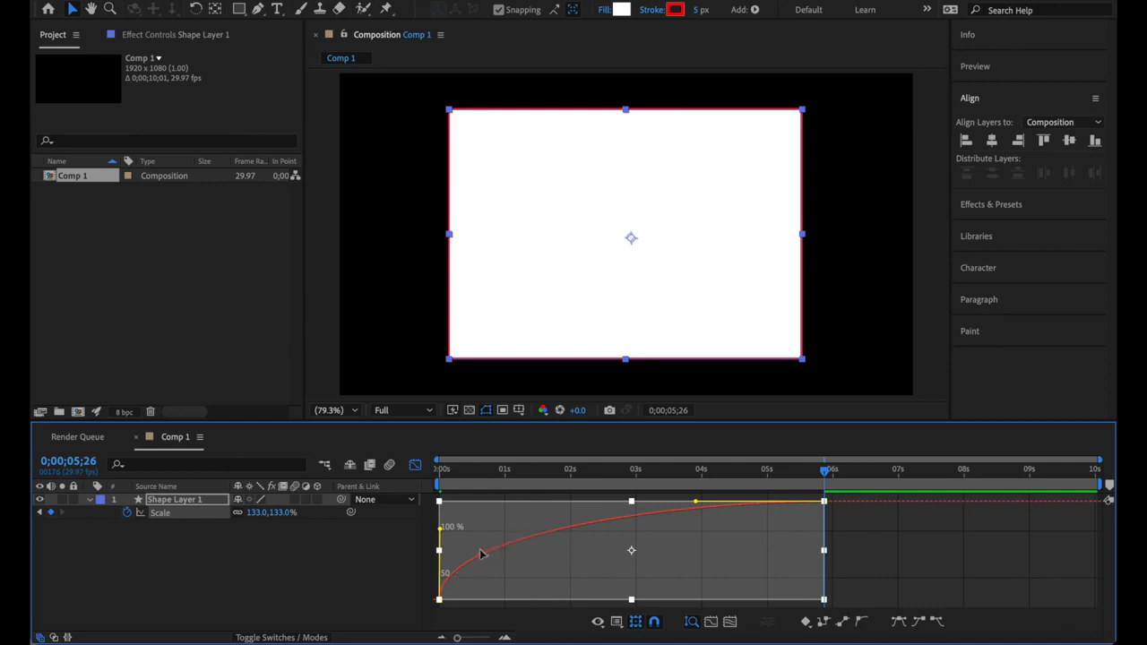
- Adjust the last keyframe's handle on the value graph, extending it back to just before 2 seconds for a gradual finish
mouse_move(511, 547)
left_click_drag(699, 501, 546, 501)
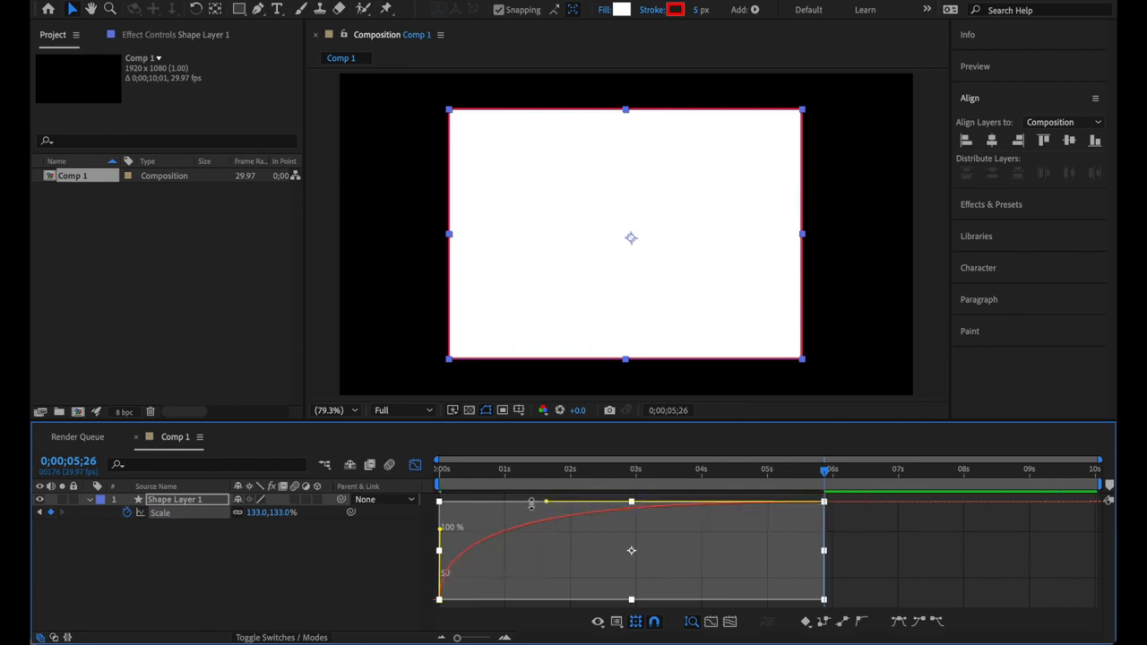
left_click_drag(546, 502, 683, 507)
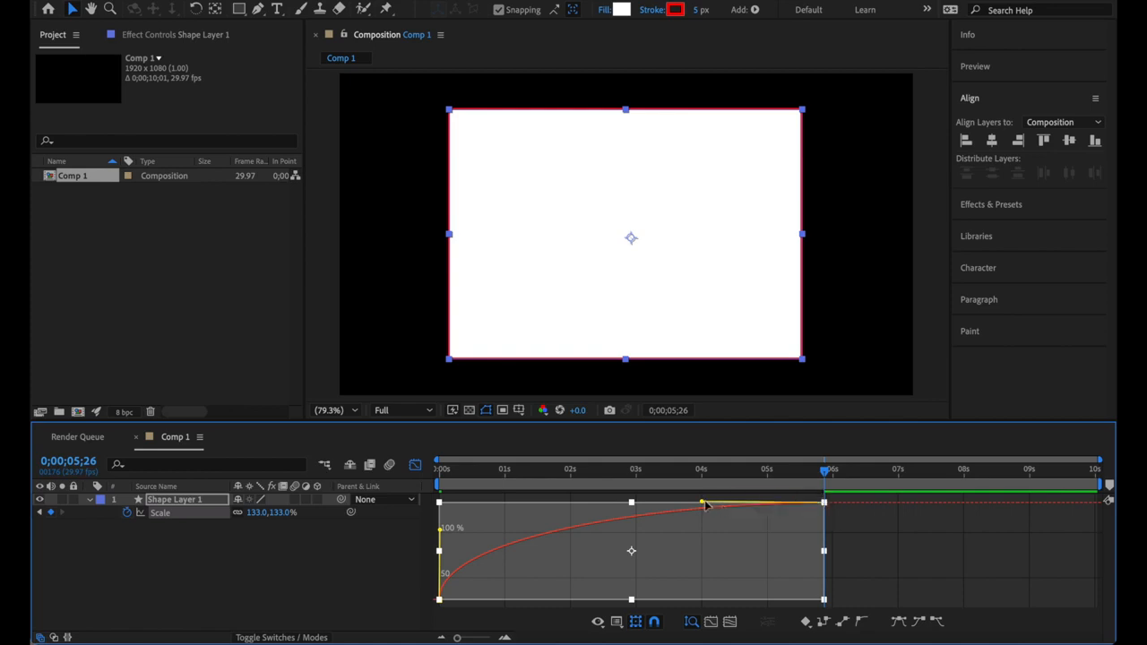
left_click_drag(703, 507, 556, 507)
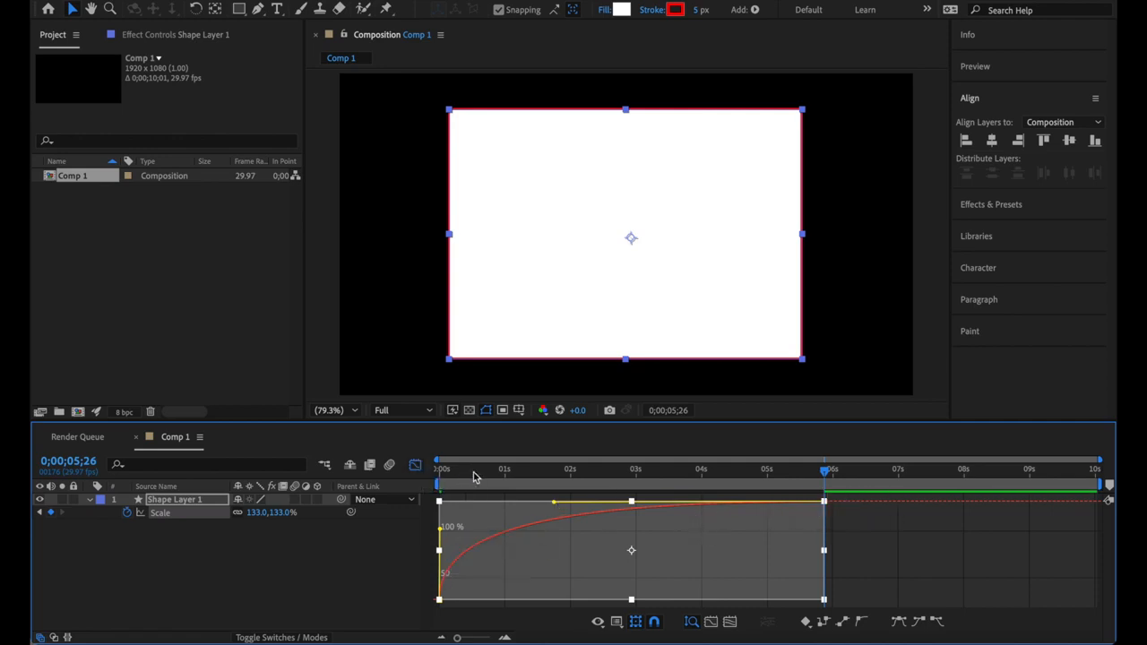
- Preview the eased scale animation from the start of the composition with the Graph Editor closed
key("Home")
left_click(415, 466)
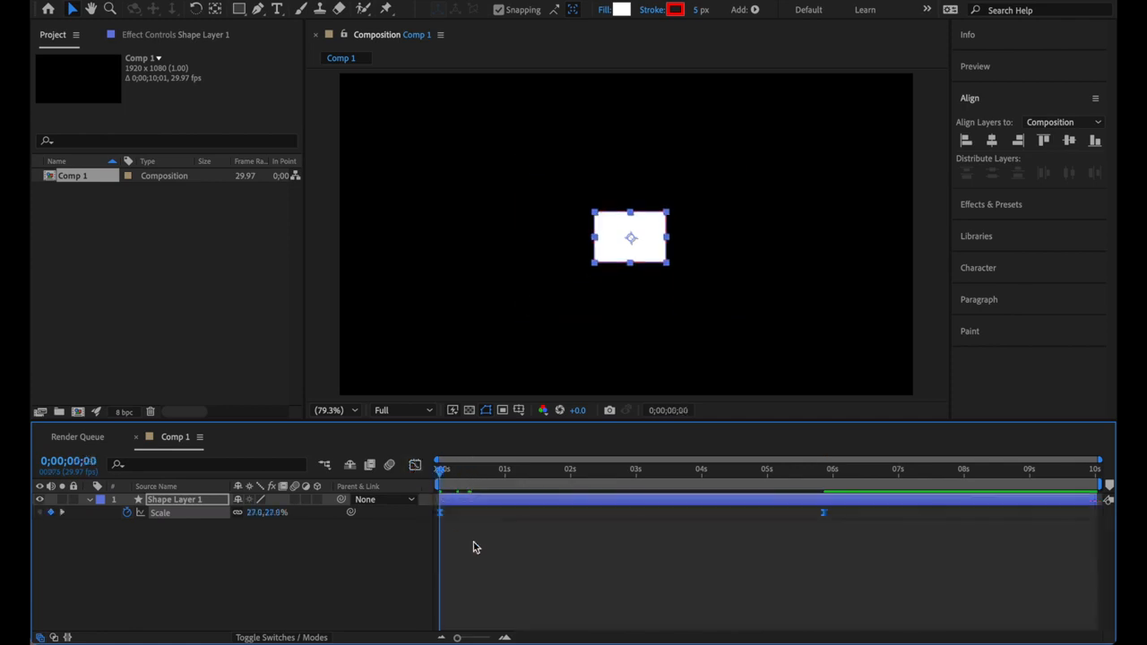
left_click(474, 548)
key("space")
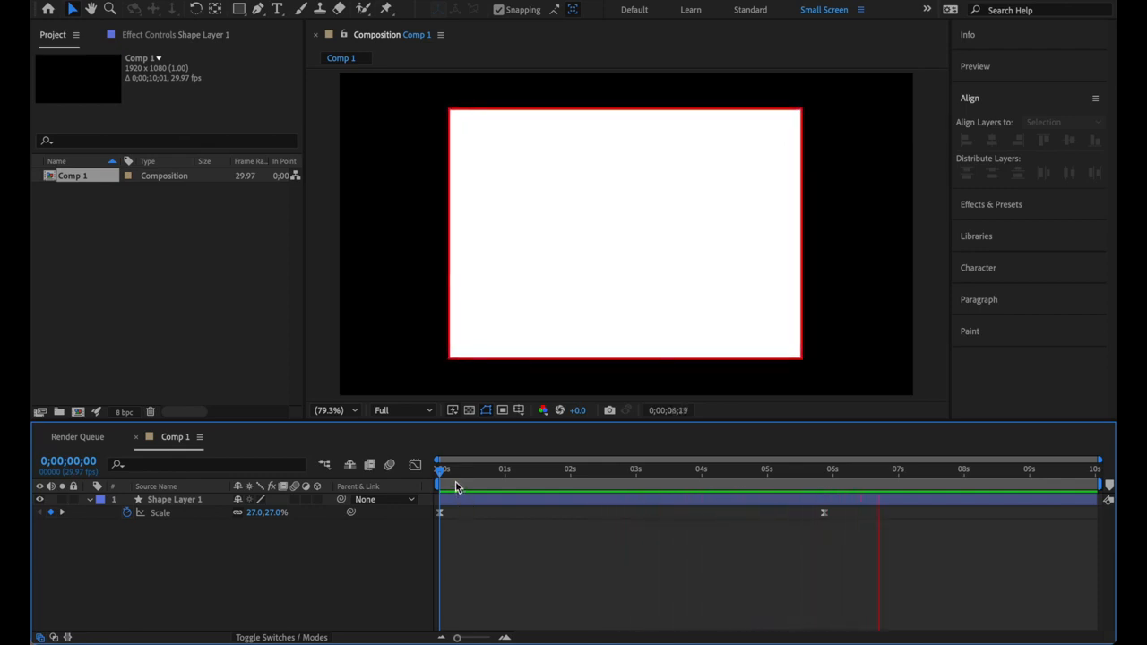
key("space")
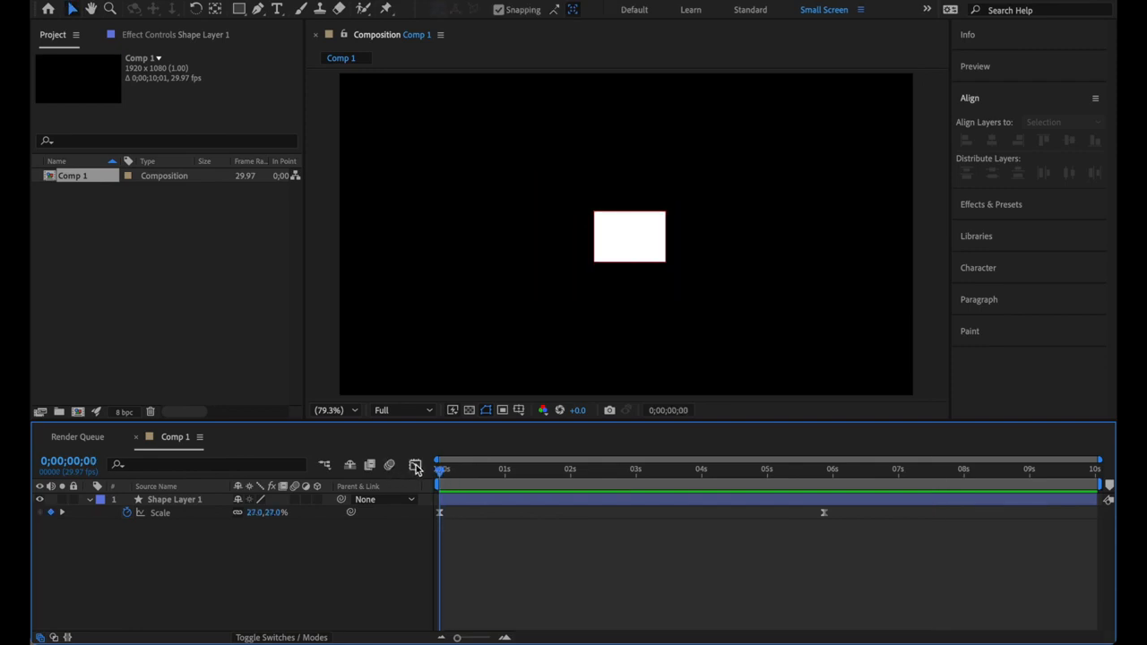
- Undo the value graph edits and restore the default Easy Ease curve on both Scale keyframes in the Graph Editor
left_click(417, 468)
left_click(417, 468)
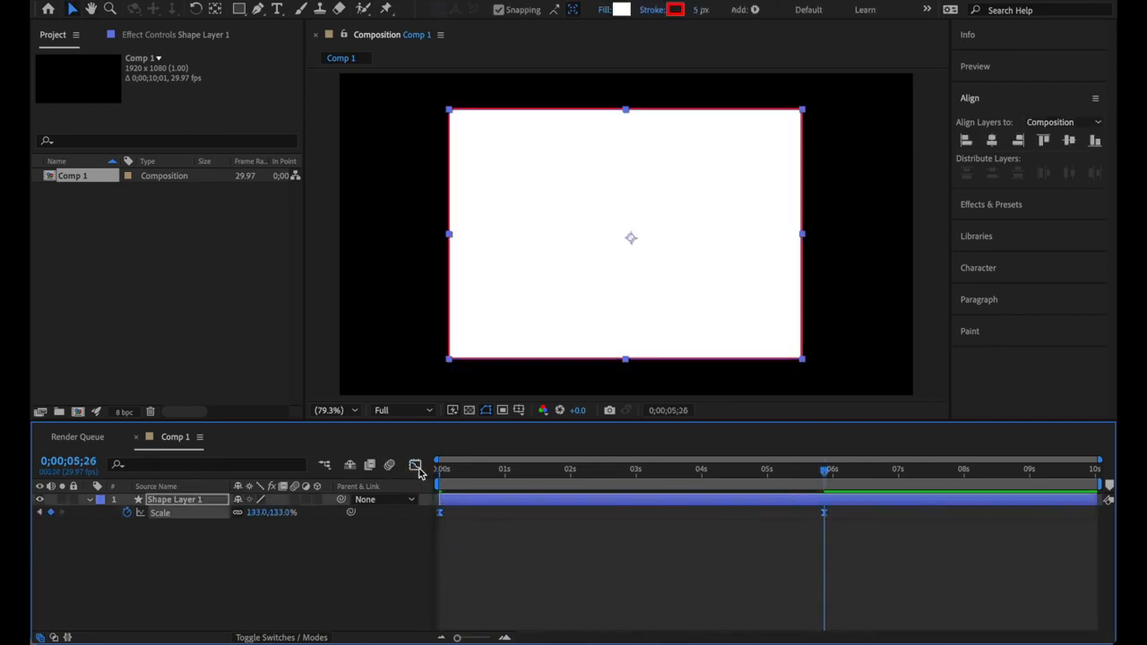
left_click(417, 468)
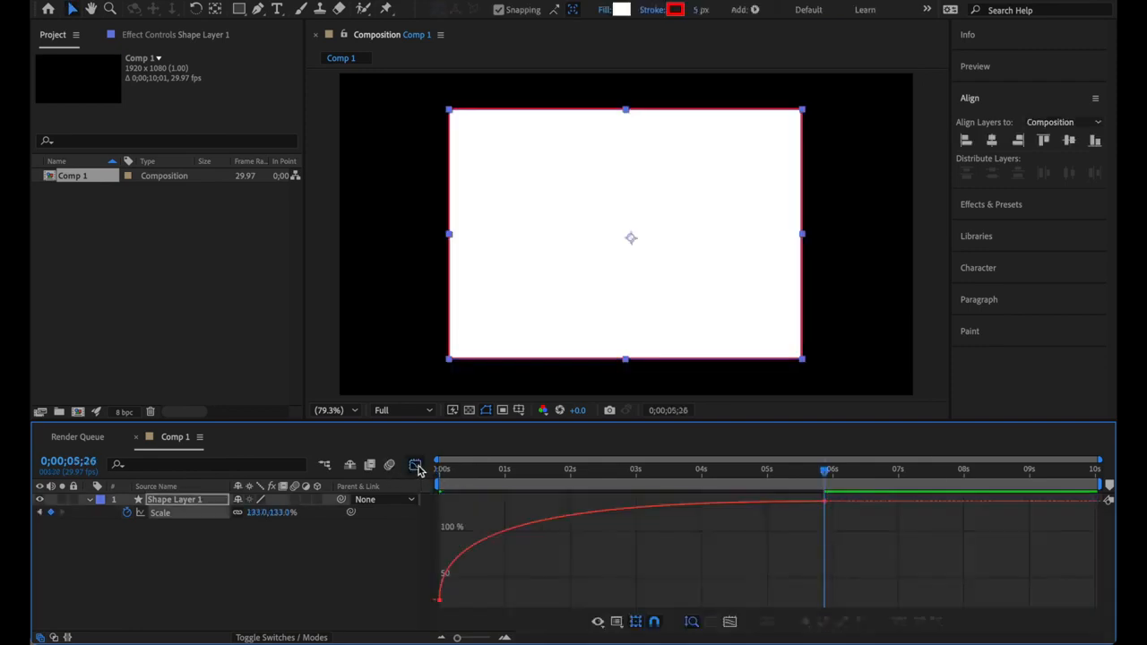
key("ctrl+a")
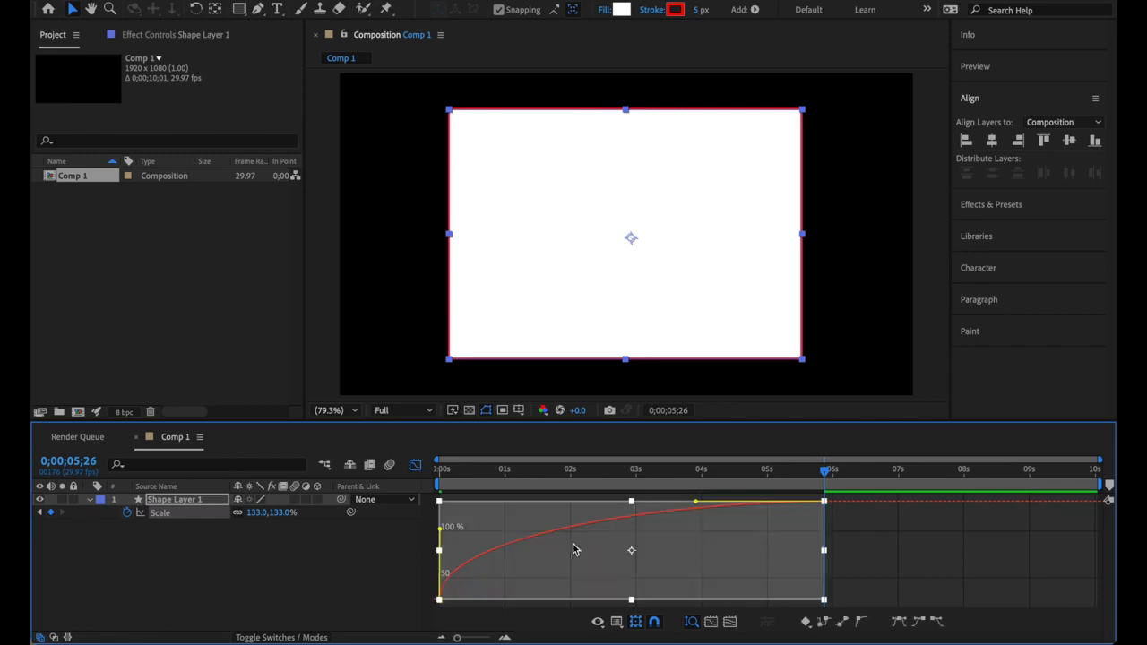
key("F9")
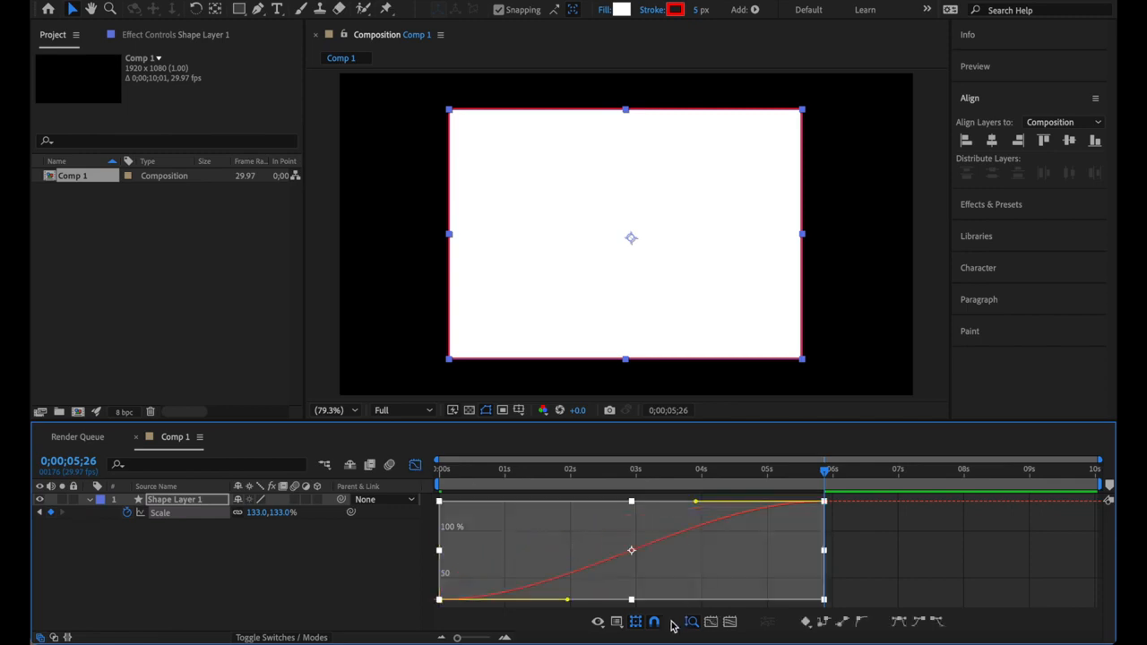
- Switch the Graph Editor from the value graph to the speed graph for the Scale property
left_click(598, 621)
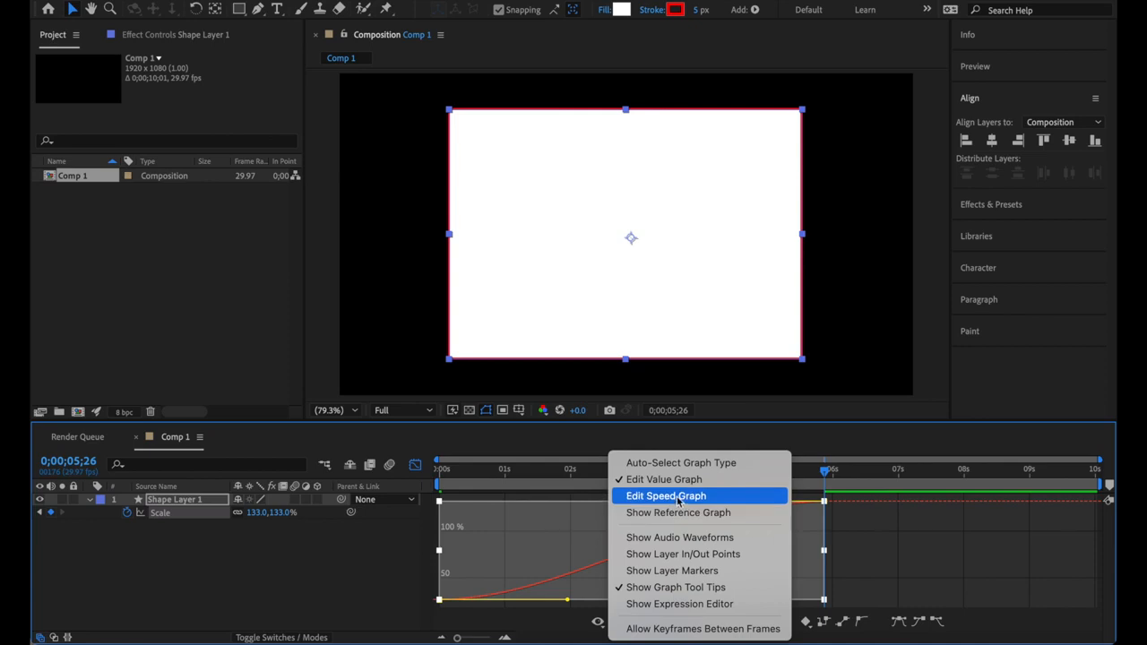
left_click(542, 629)
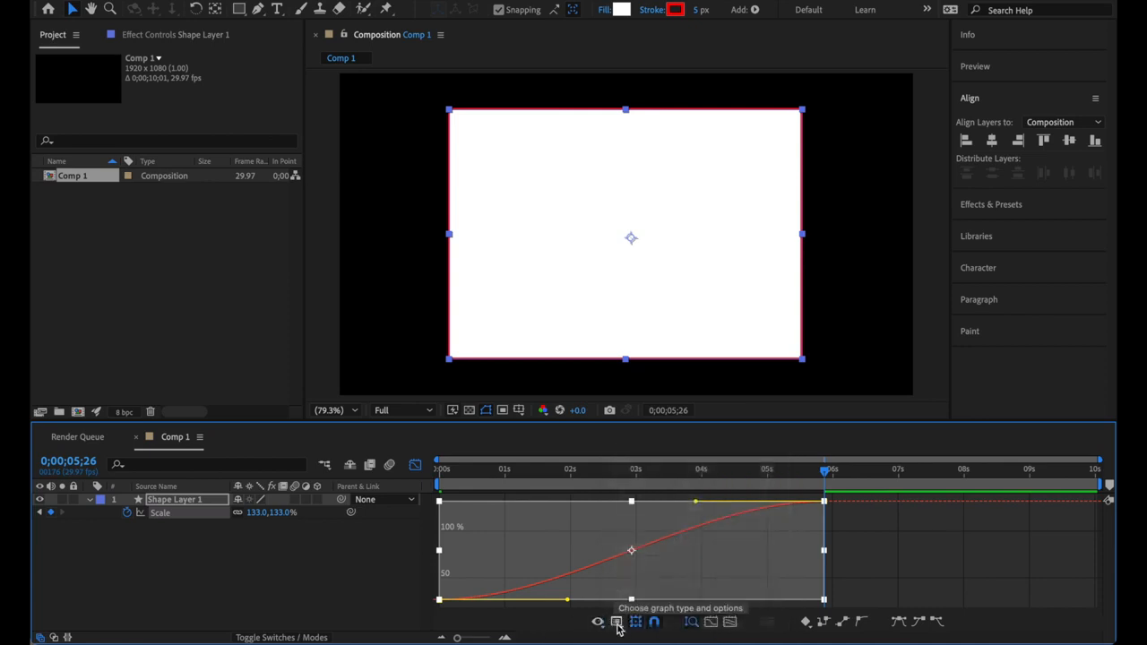
left_click(617, 626)
left_click(627, 495)
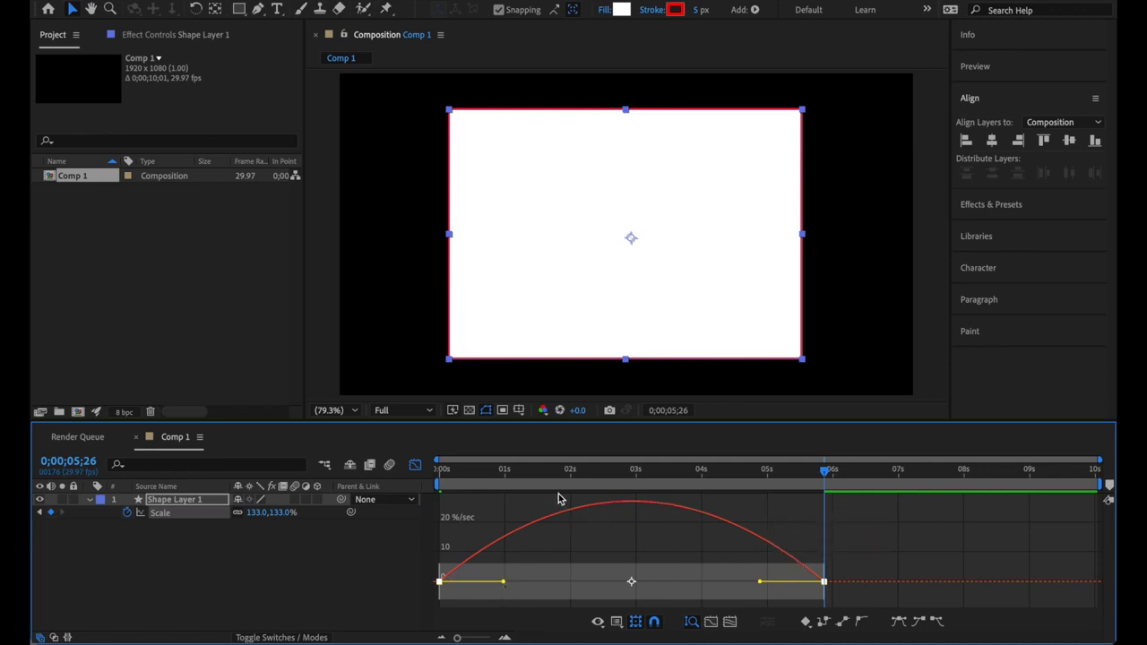
- Shift the speed peak toward the start by shortening the first keyframe's handle and lengthening the last one's, and preview the animation
left_click_drag(504, 583, 455, 590)
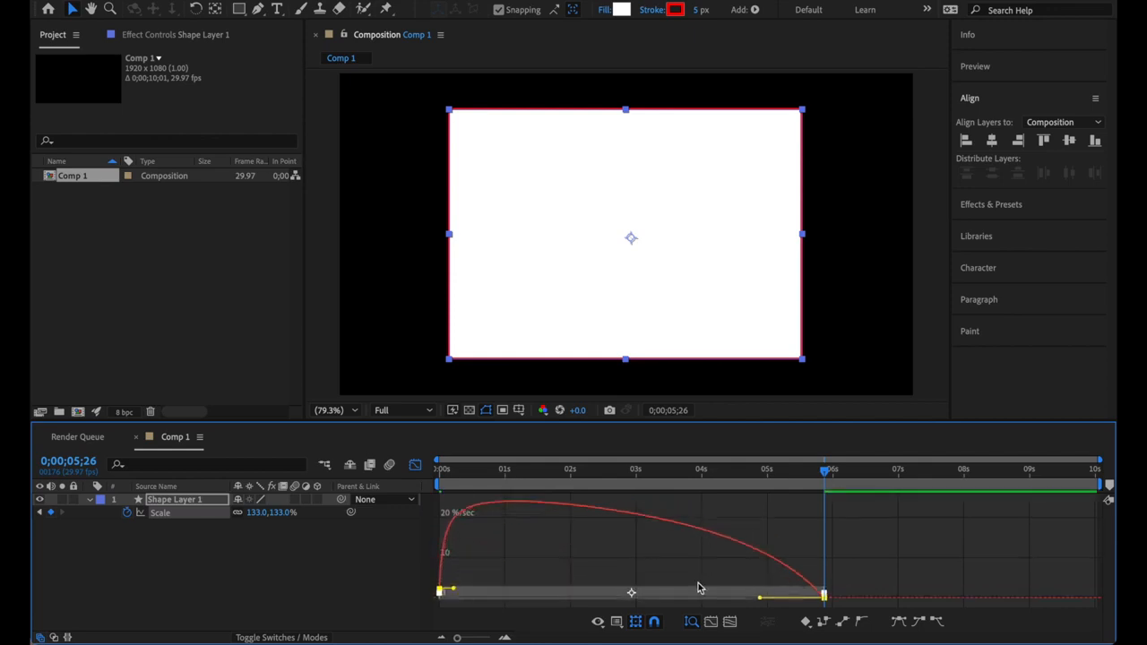
left_click_drag(760, 593, 665, 609)
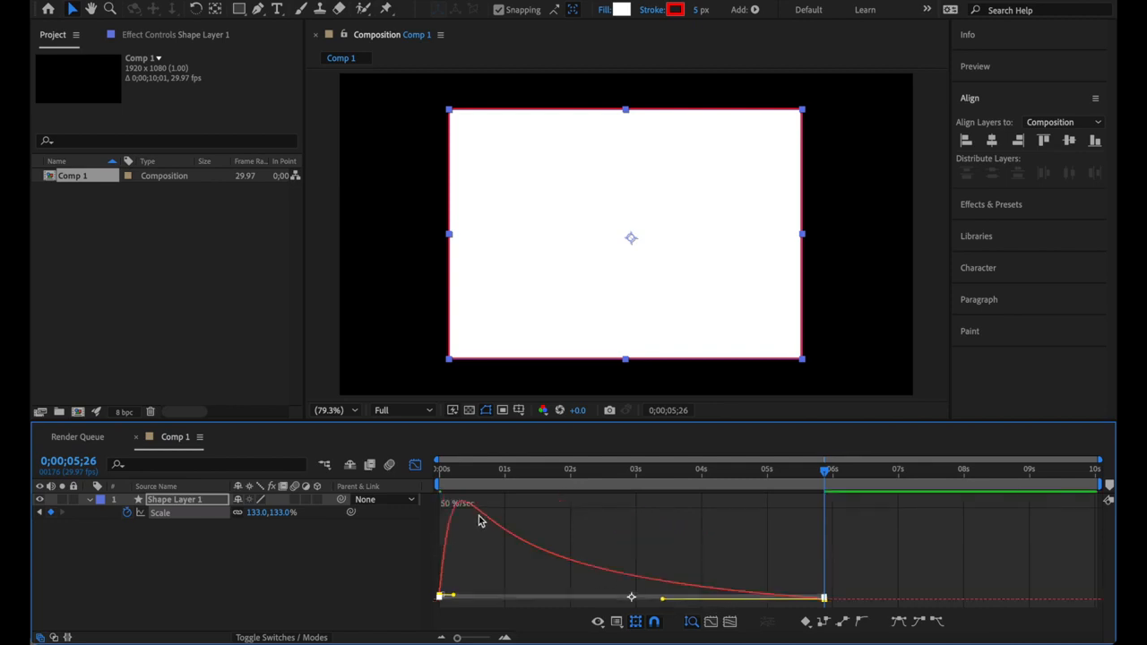
left_click(436, 482)
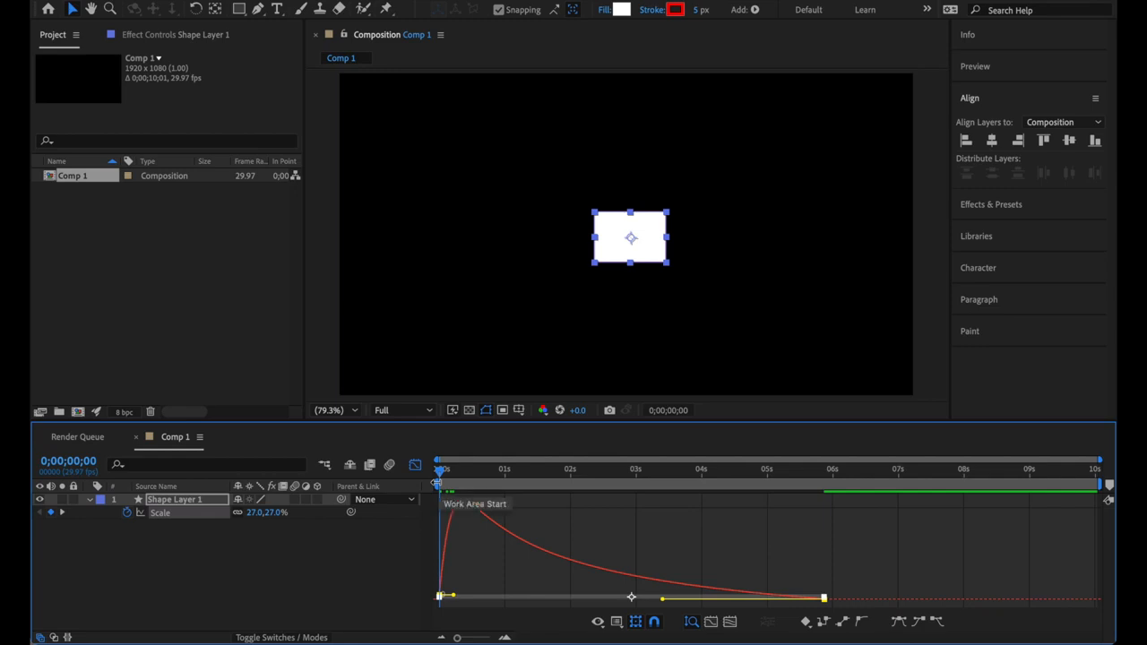
key("space")
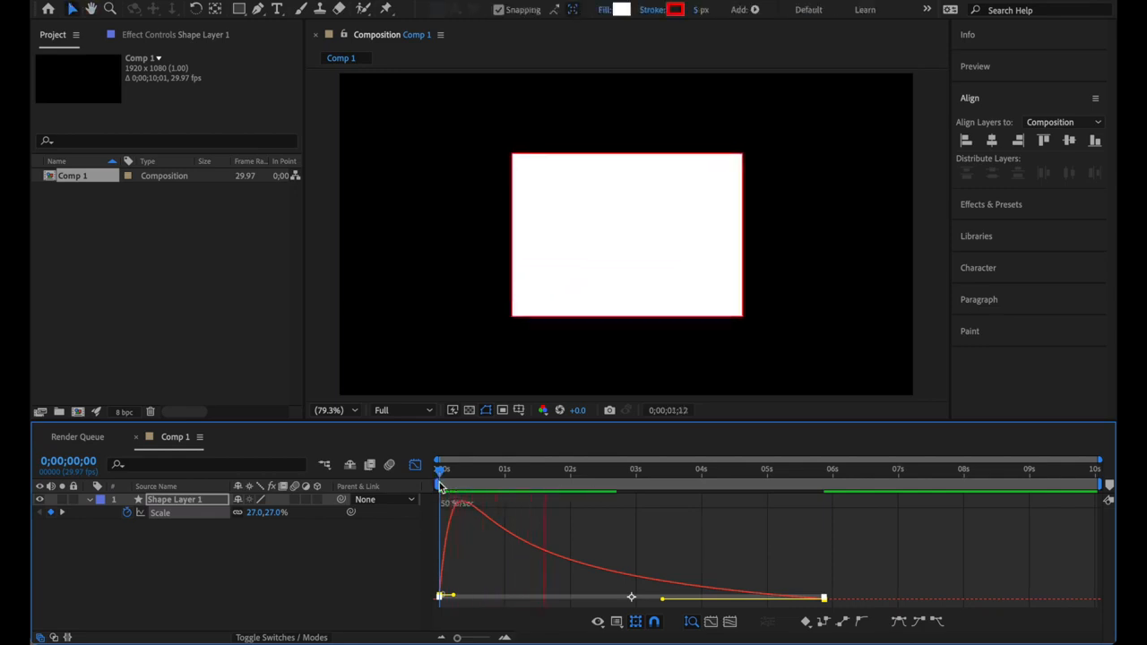
key("space")
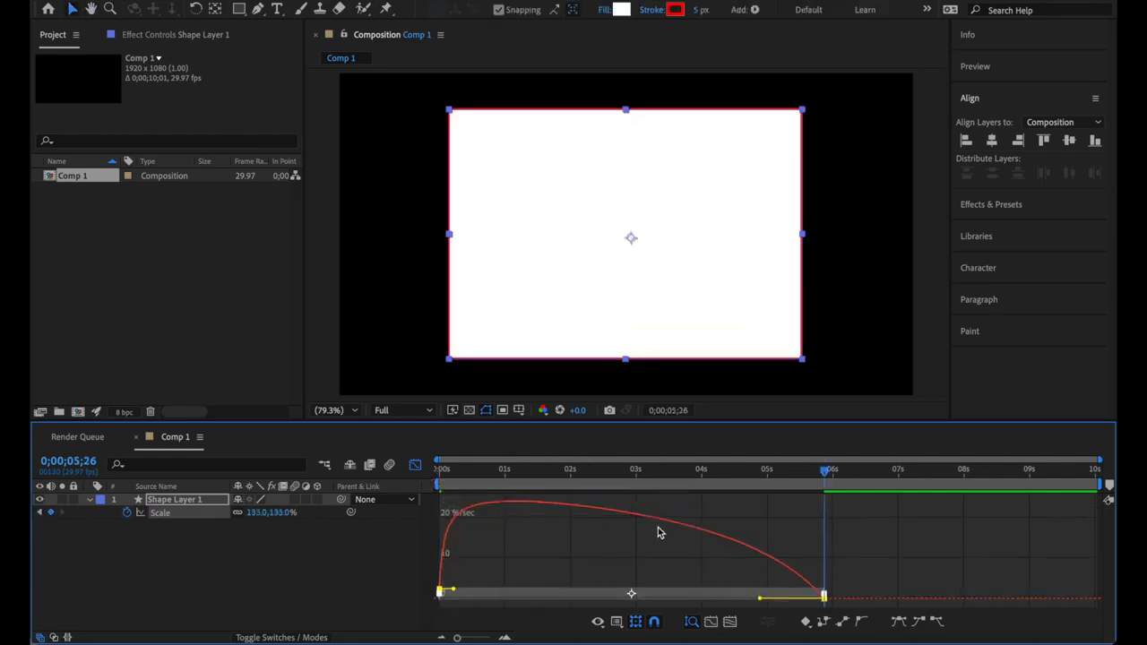
- Restore the Easy Ease speed curve on the Scale keyframes, preview it from the start, and close the Graph Editor
key("F9")
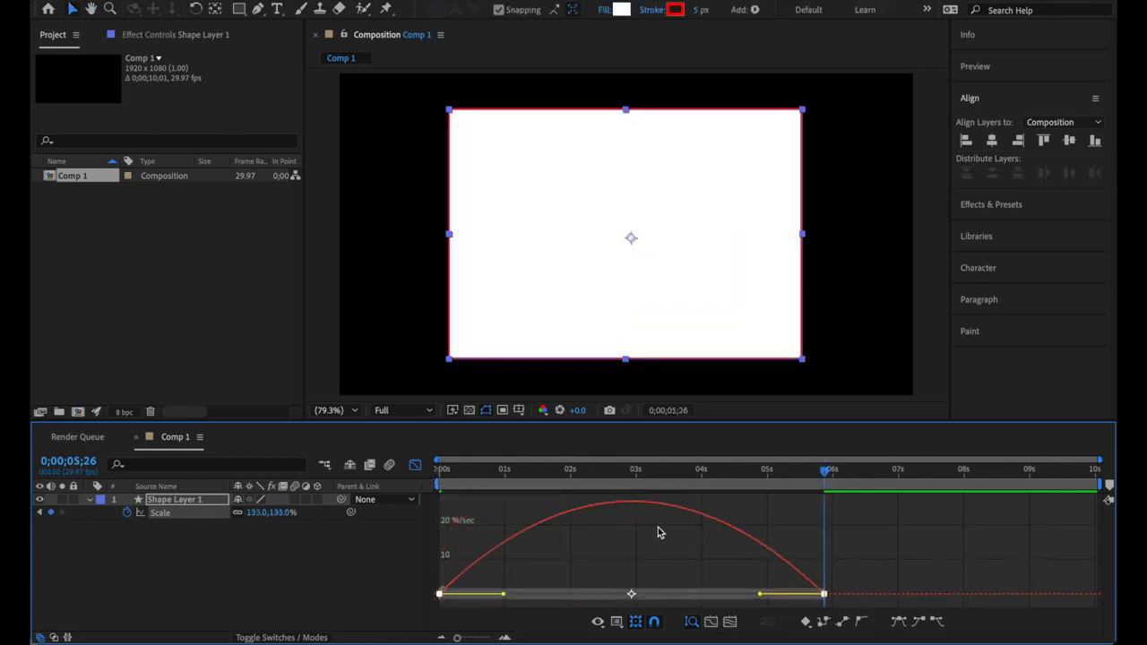
left_click_drag(567, 472, 390, 470)
key("space")
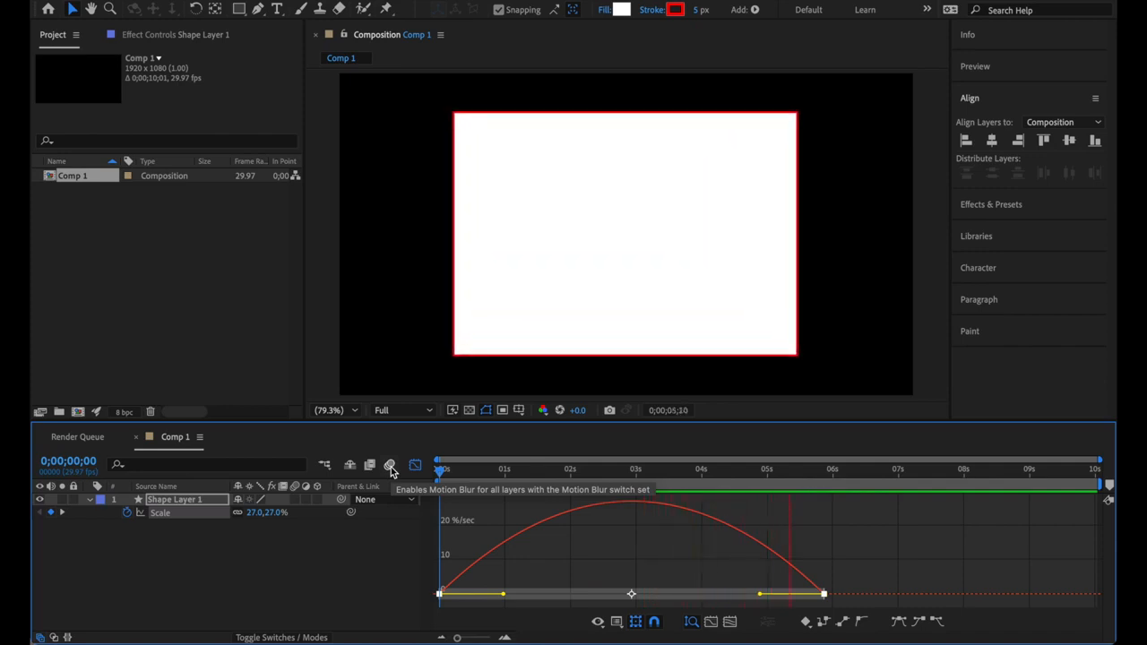
key("space")
left_click(417, 468)
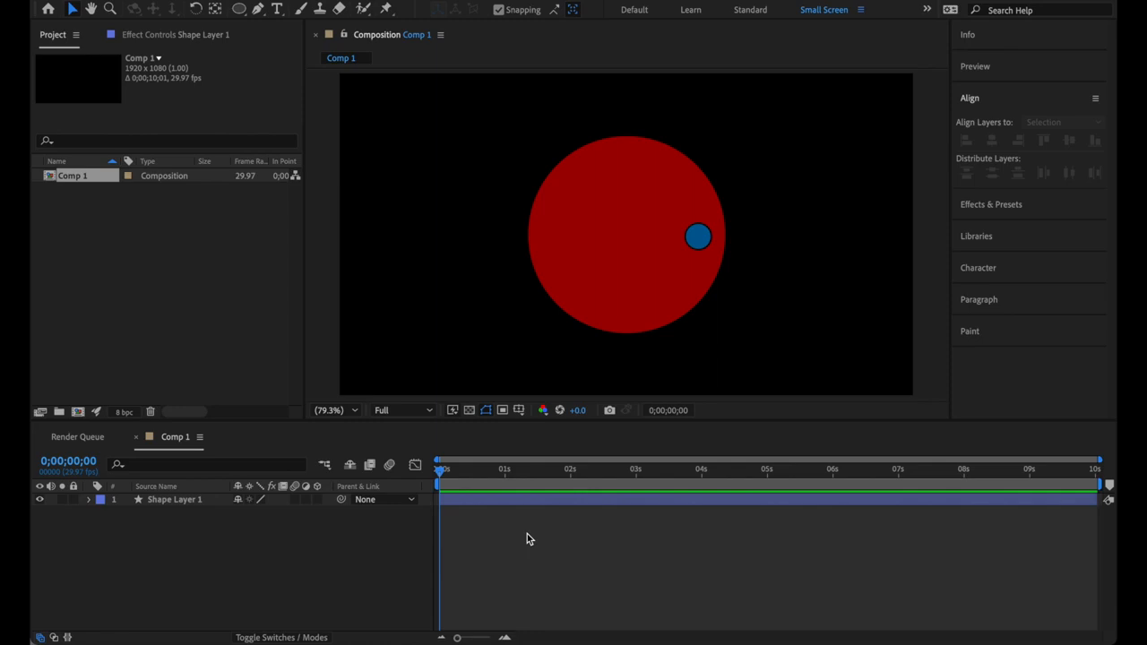
- Reveal the Rotation property of the circle's shape layer and start keyframing it at 0;00;00;00
left_click(469, 504)
left_click(469, 500)
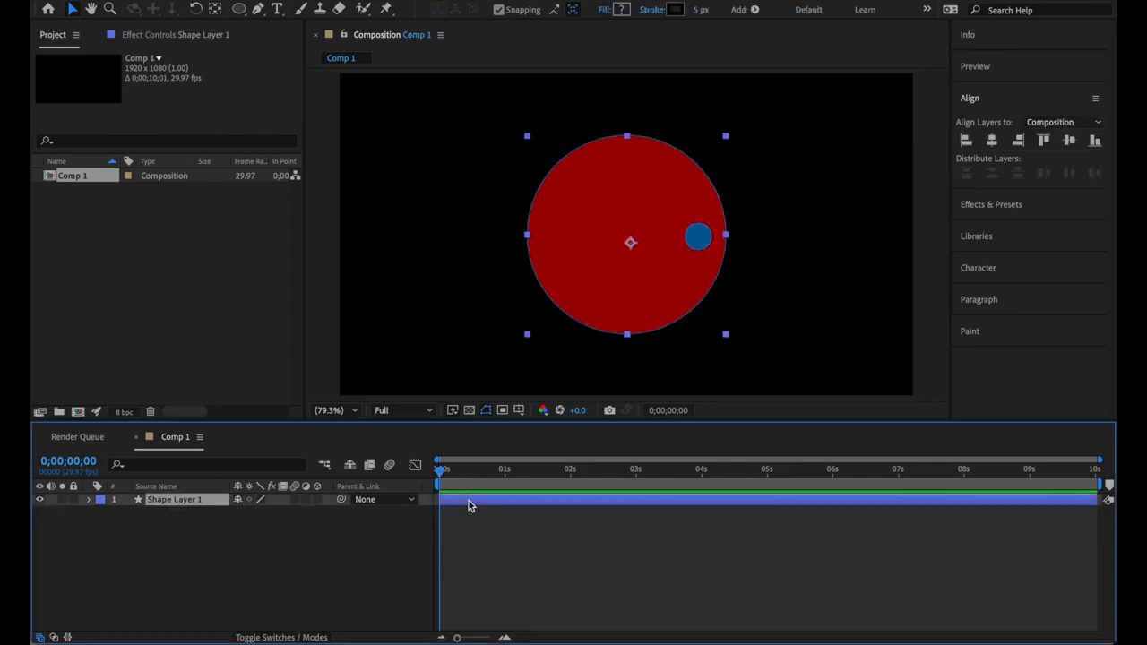
key("r")
left_click(127, 513)
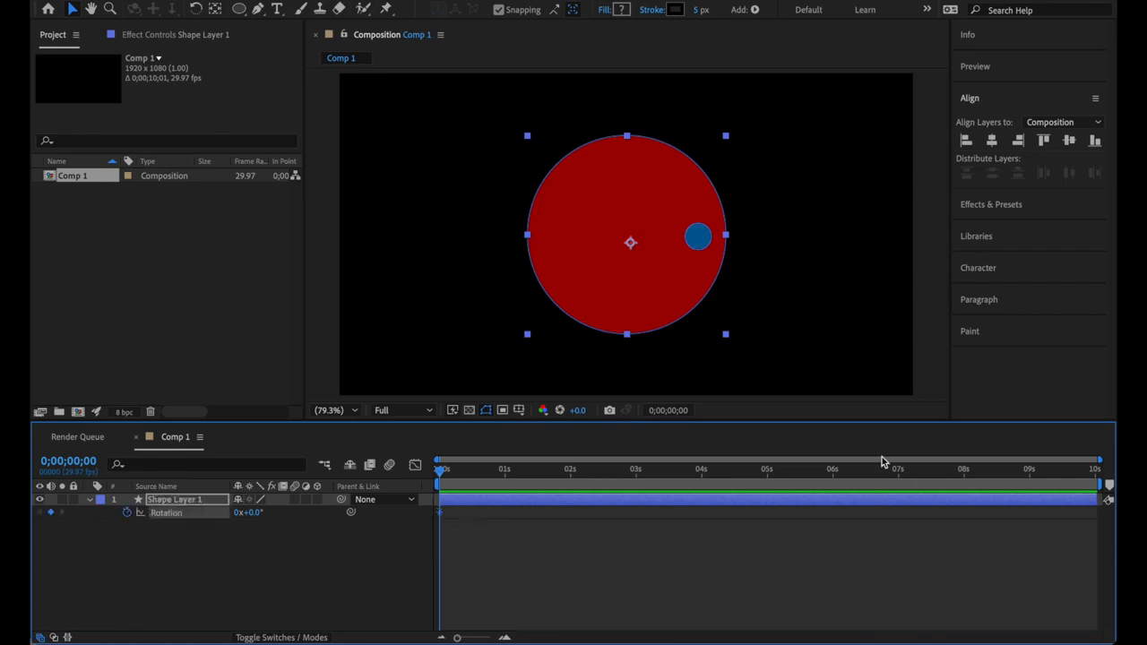
- Add a second Rotation keyframe at 0;00;08;19 with a value of one full revolution (1x+0.0°)
left_click(1006, 490)
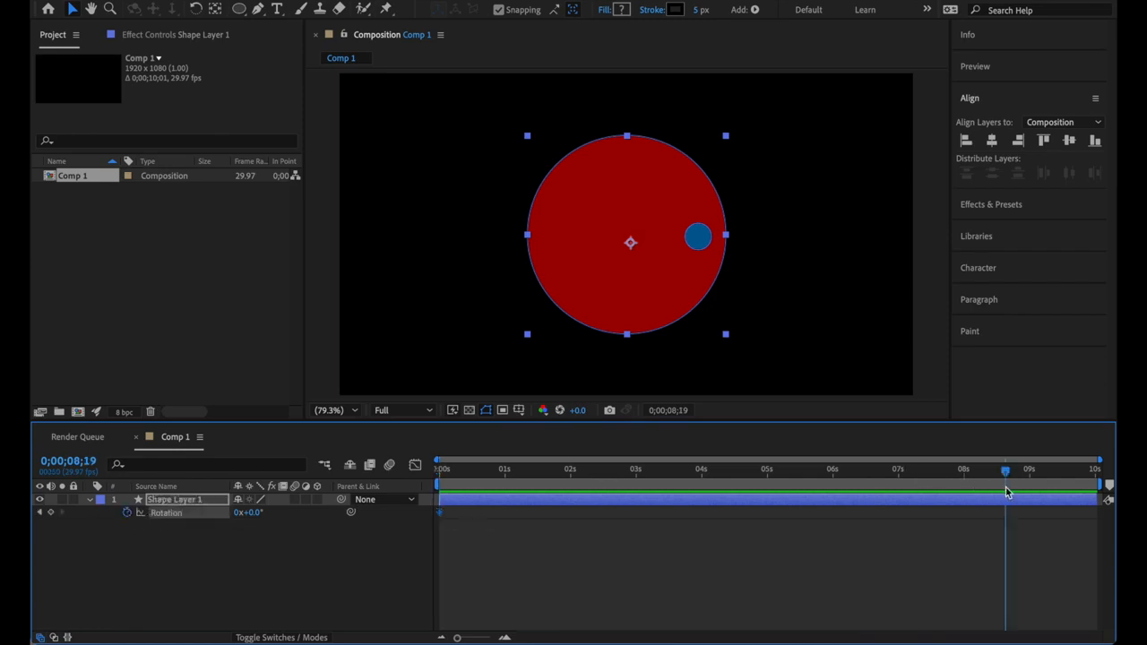
left_click(253, 513)
left_click(272, 555)
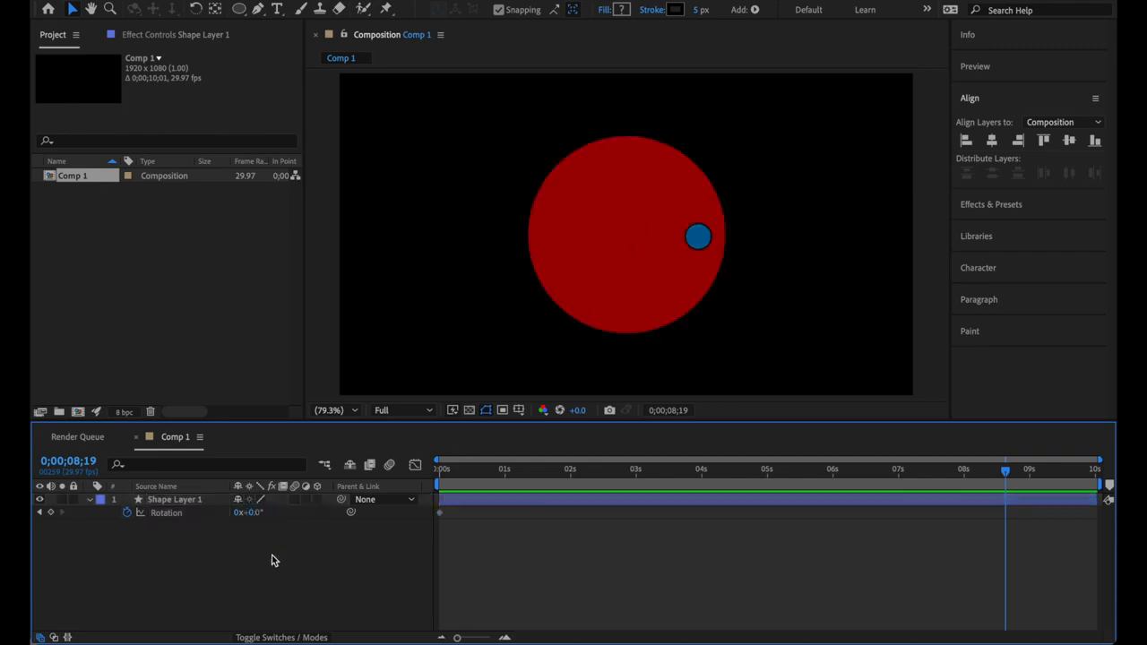
left_click(237, 514)
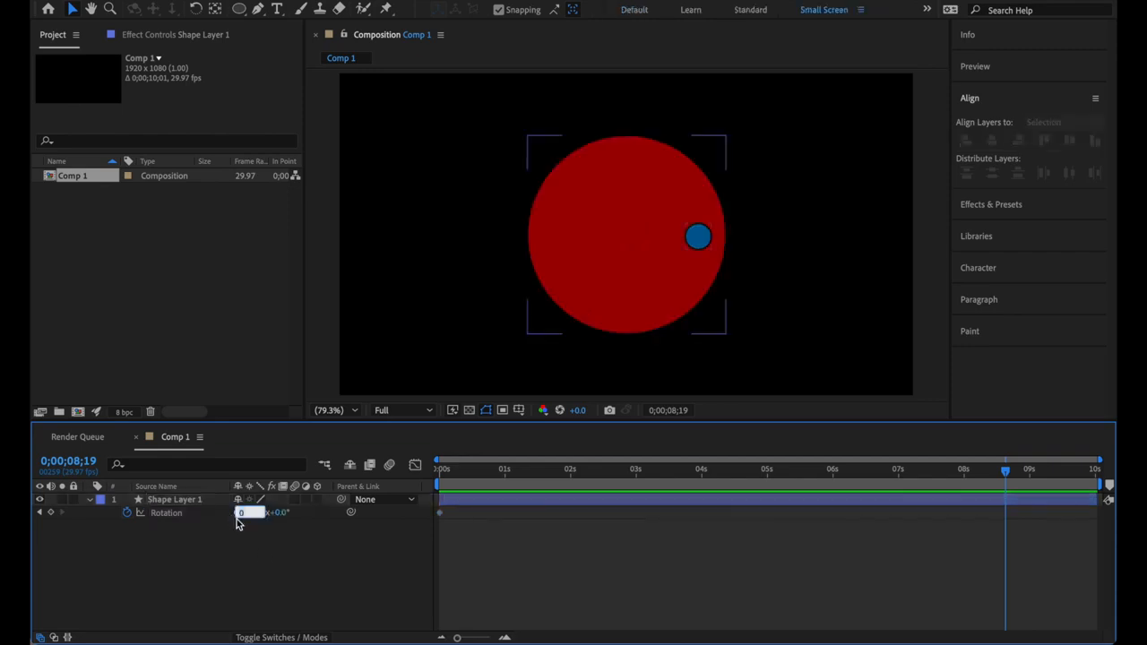
type("1")
key("Return")
left_click(269, 564)
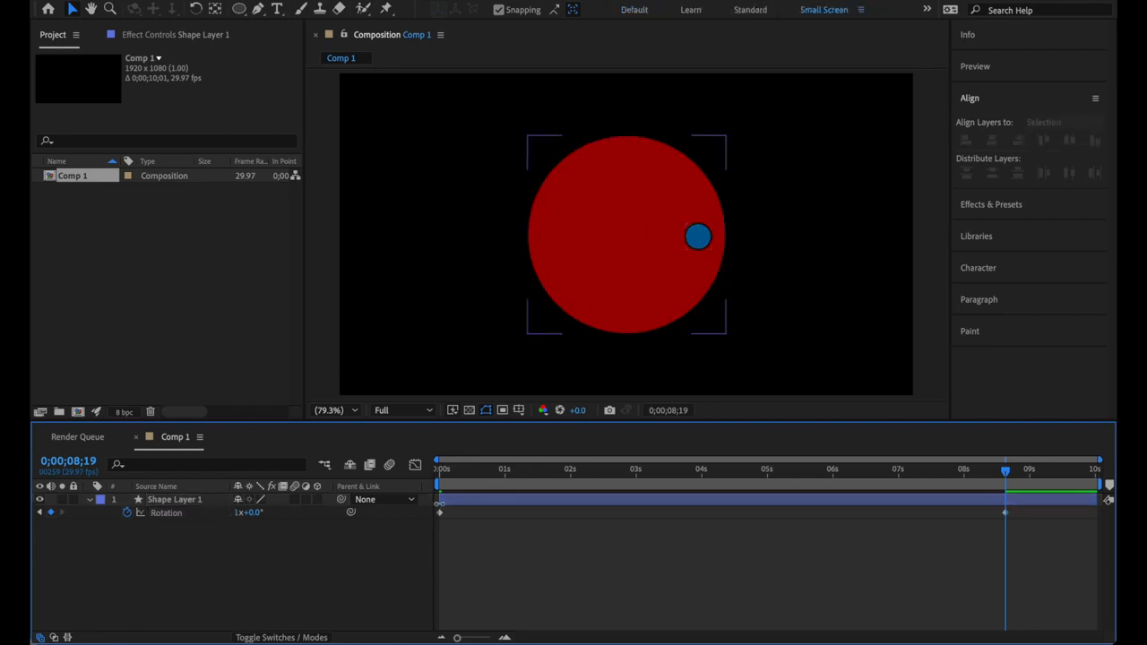
- Apply Easy Ease to both Rotation keyframes and open the Graph Editor
key("Home")
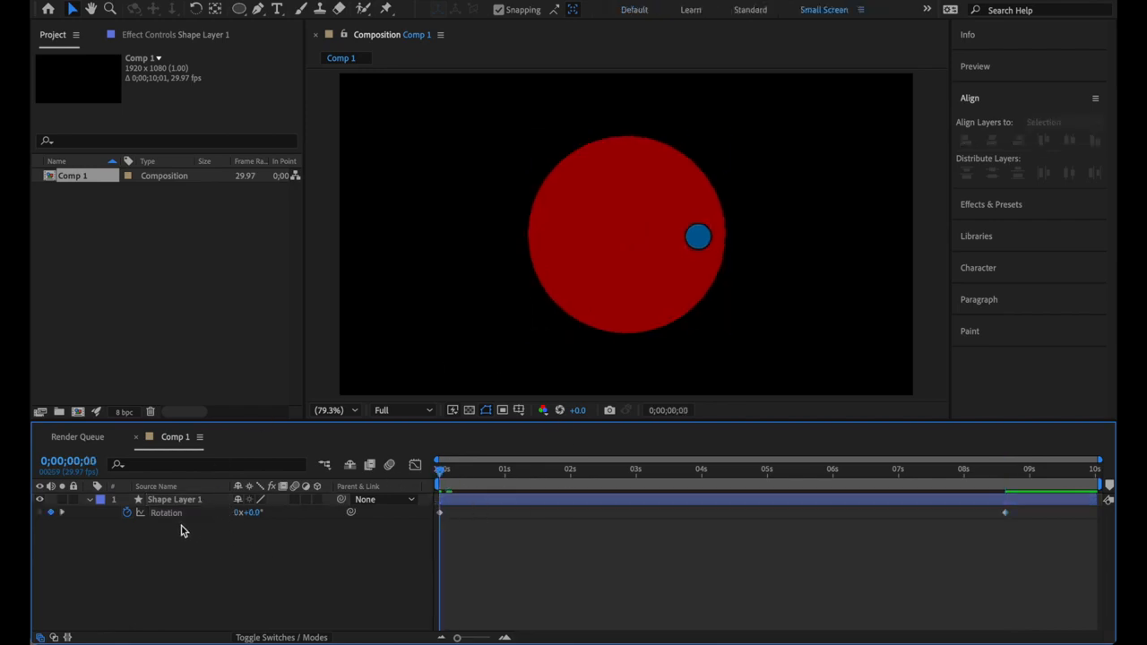
left_click(175, 518)
right_click(178, 521)
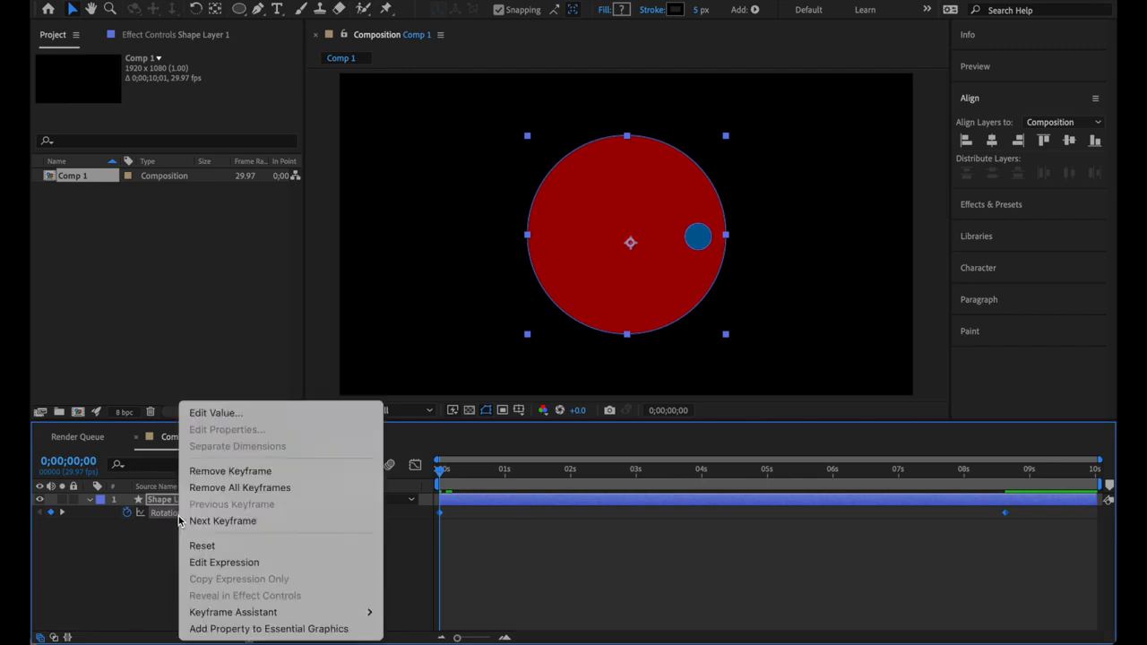
mouse_move(269, 612)
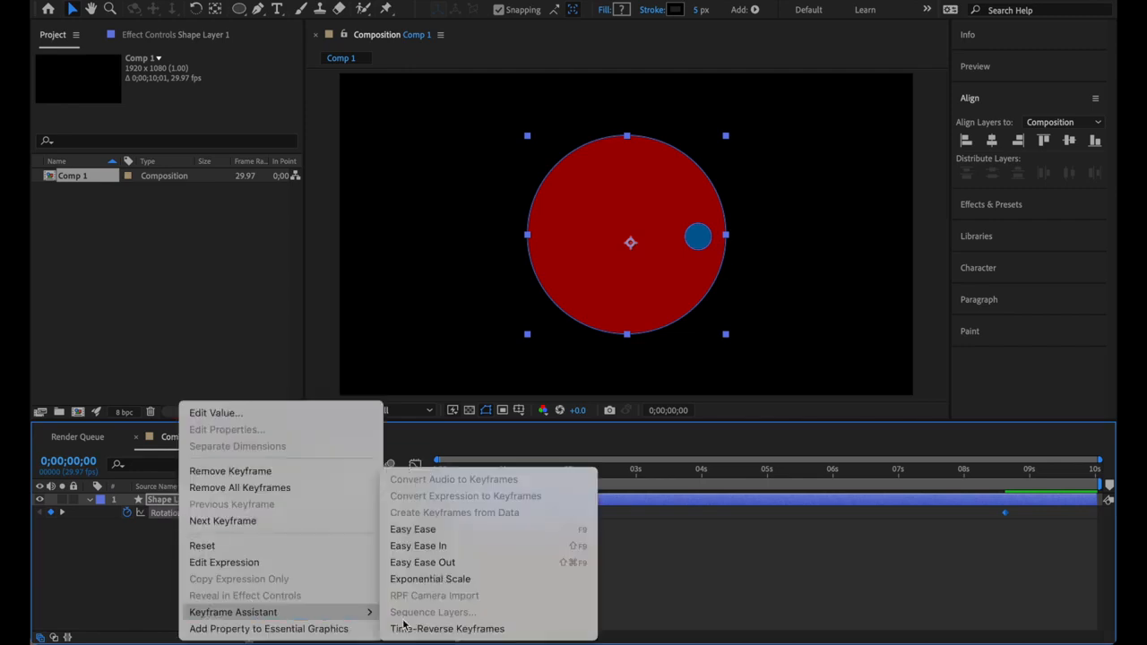
left_click(412, 529)
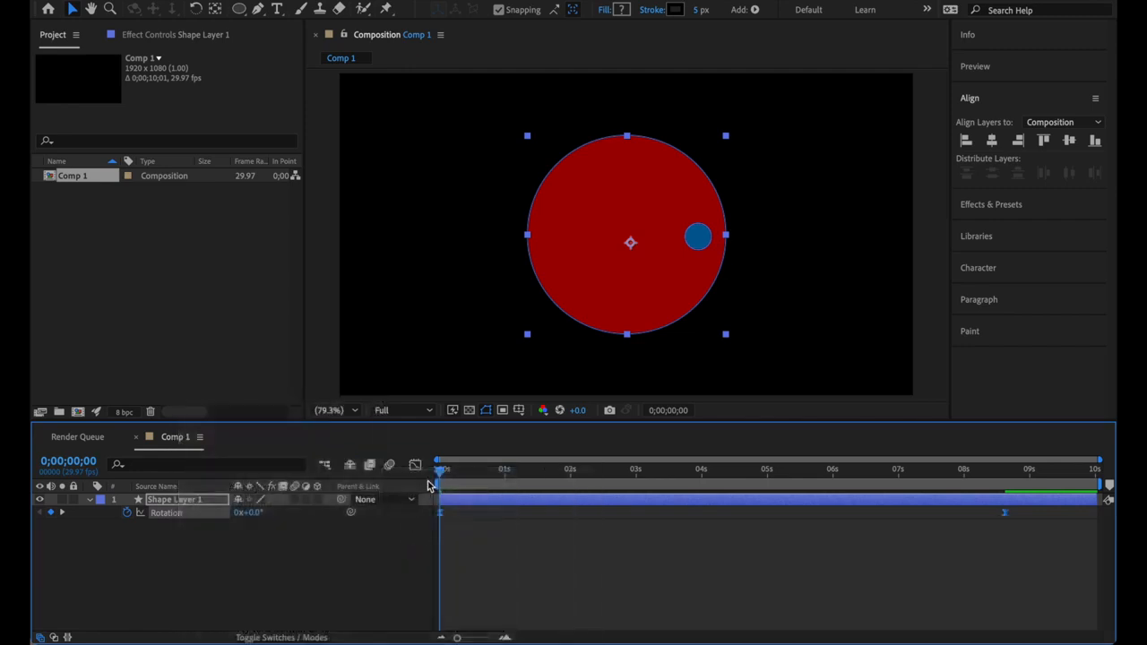
left_click(415, 465)
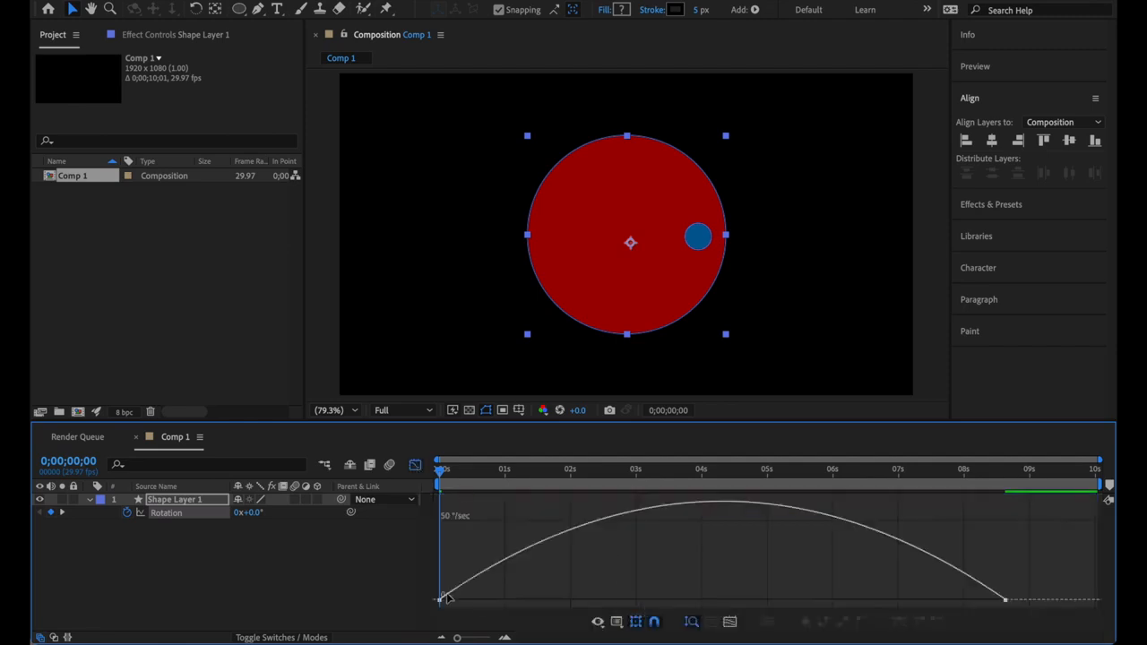
- Lengthen both Rotation speed handles toward the middle to form a sharp peak just after 4 seconds, and preview the rotation from the start
mouse_move(441, 605)
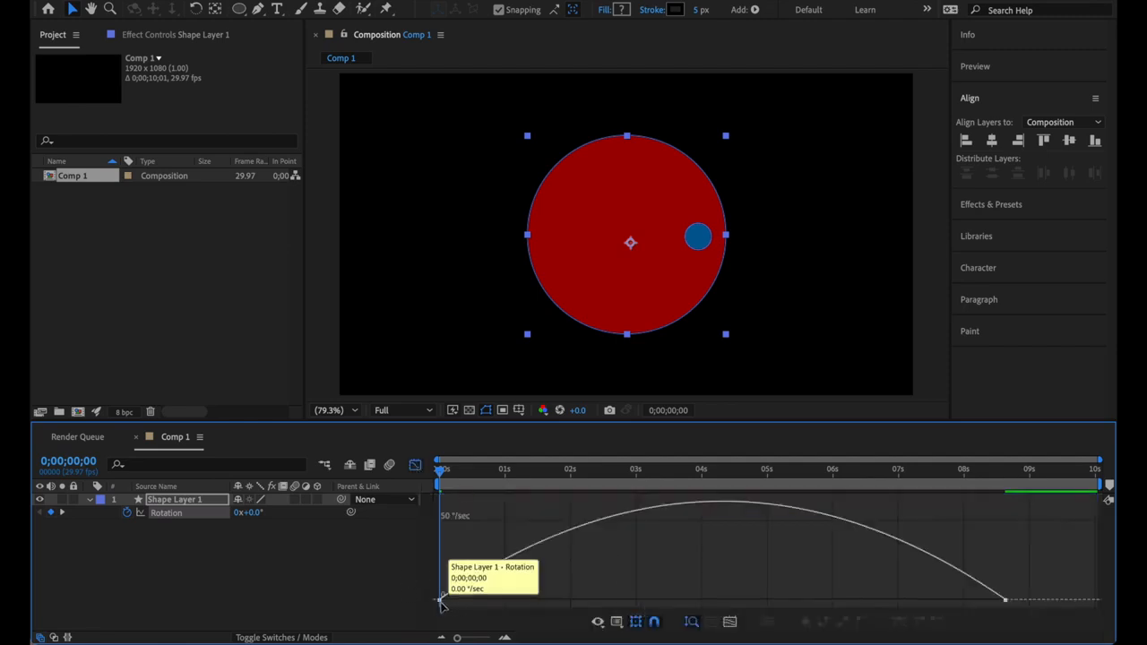
left_click(440, 601)
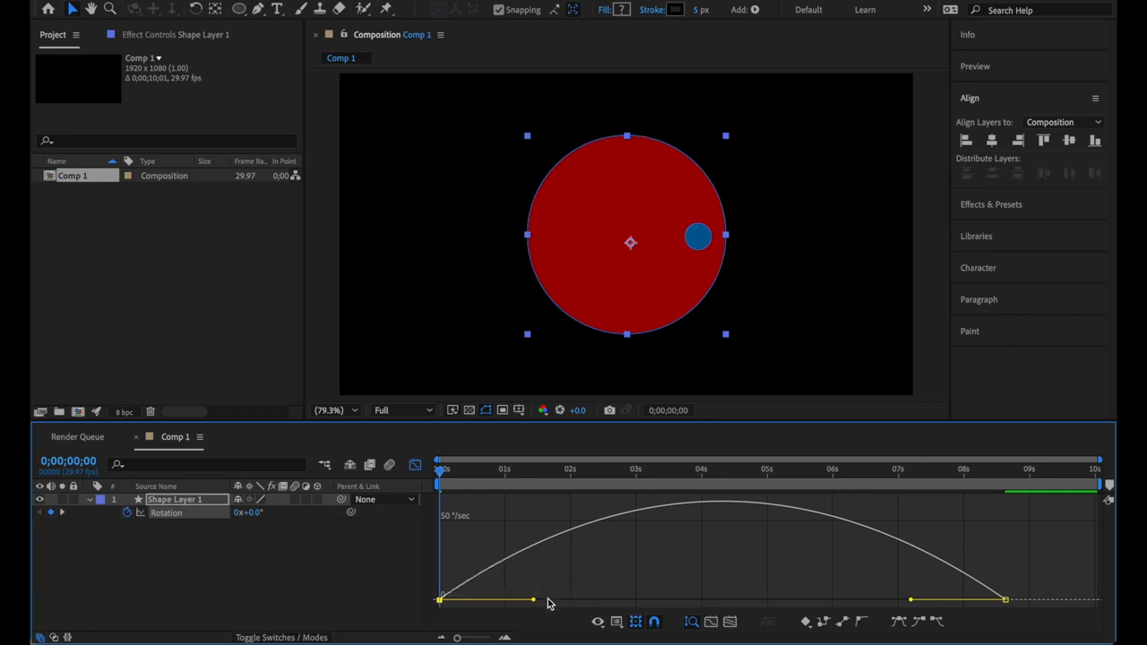
left_click_drag(533, 600, 687, 600)
left_click_drag(910, 600, 741, 610)
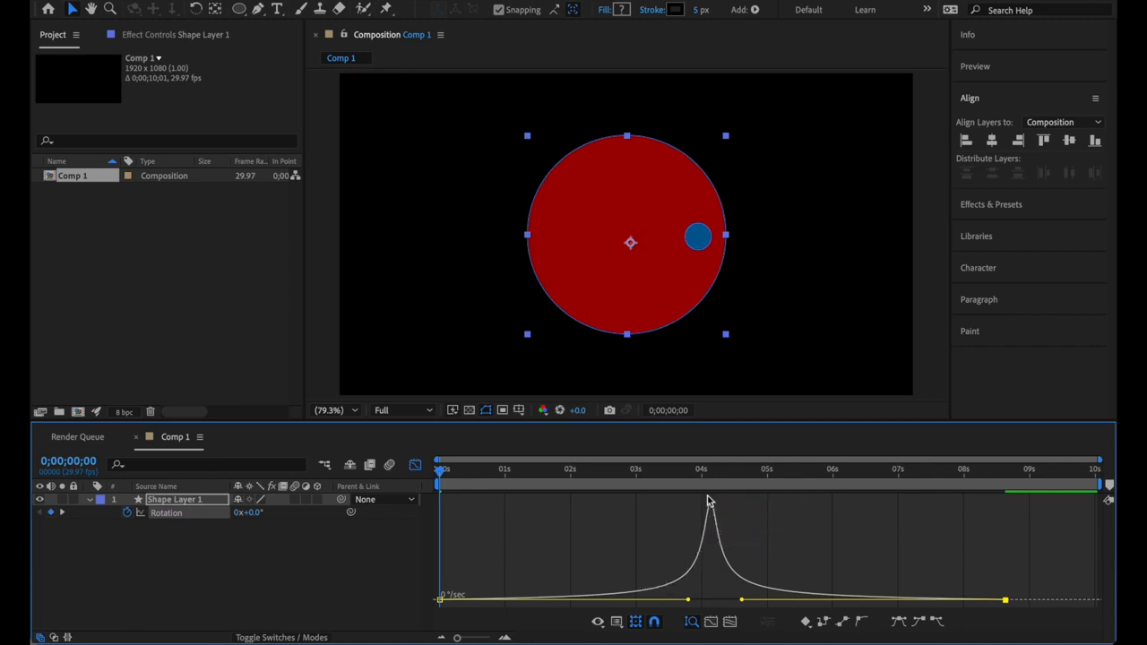
mouse_move(726, 549)
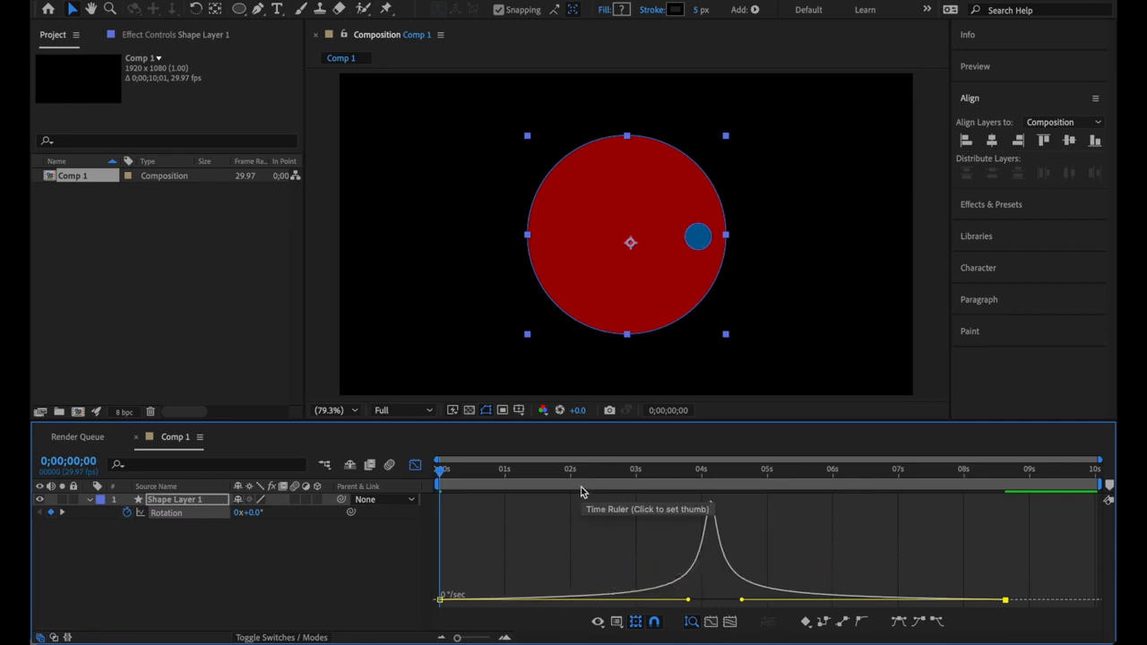
left_click_drag(576, 491, 417, 498)
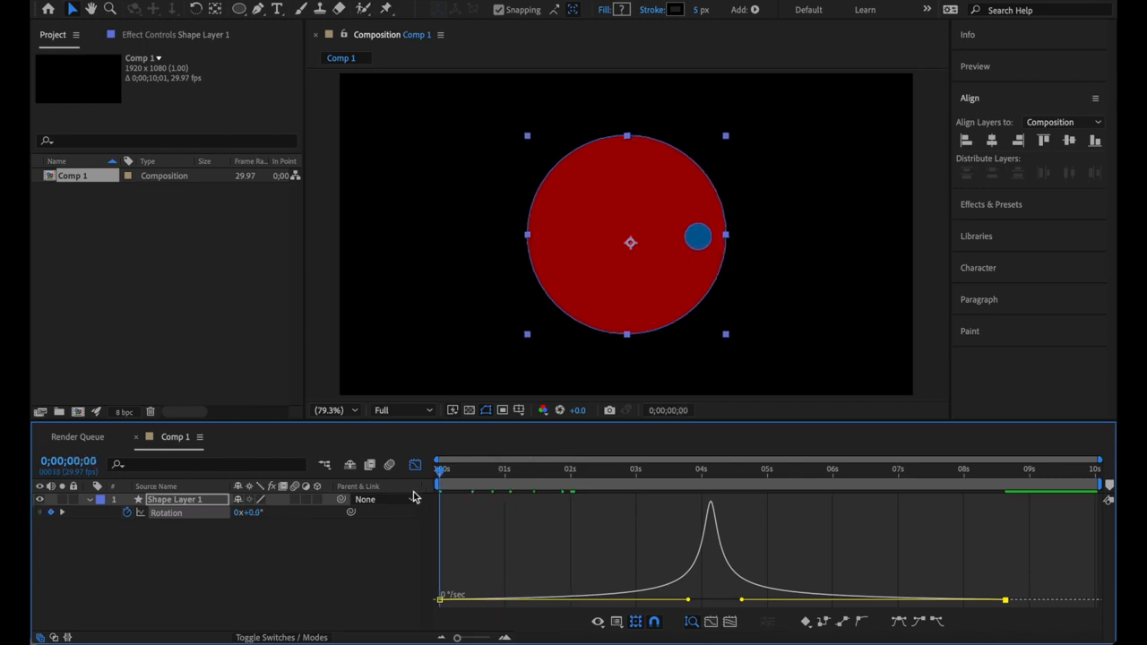
key("space")
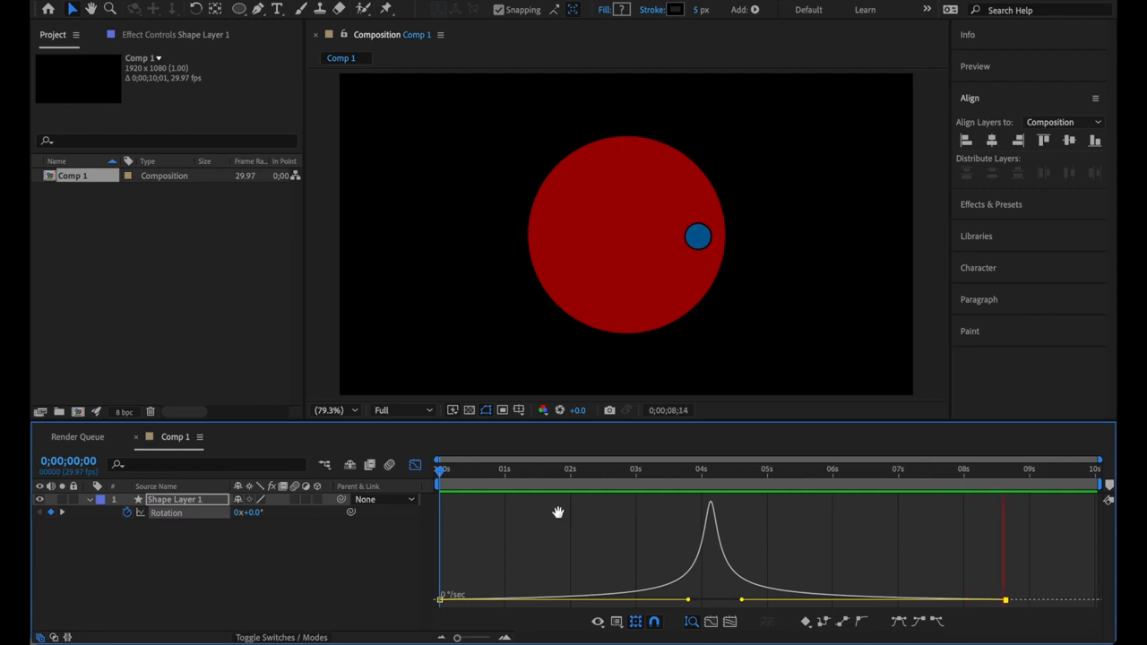
key("space")
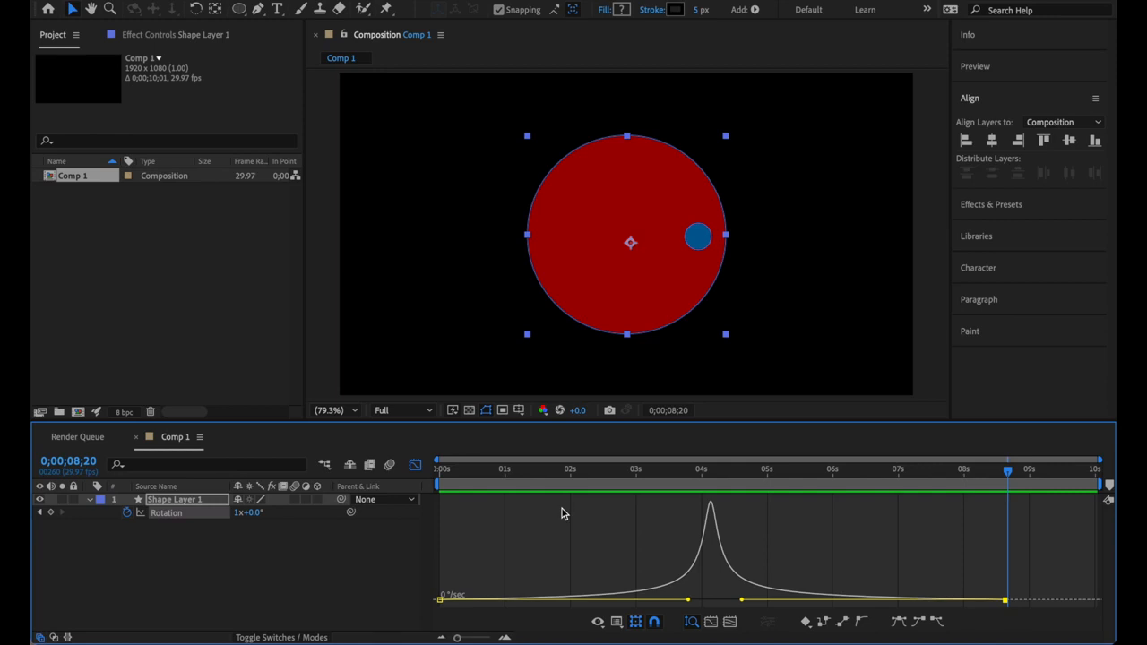
- Undo the speed handle edits and switch the Graph Editor to the value graph for Rotation
key("super+z")
key("super+z")
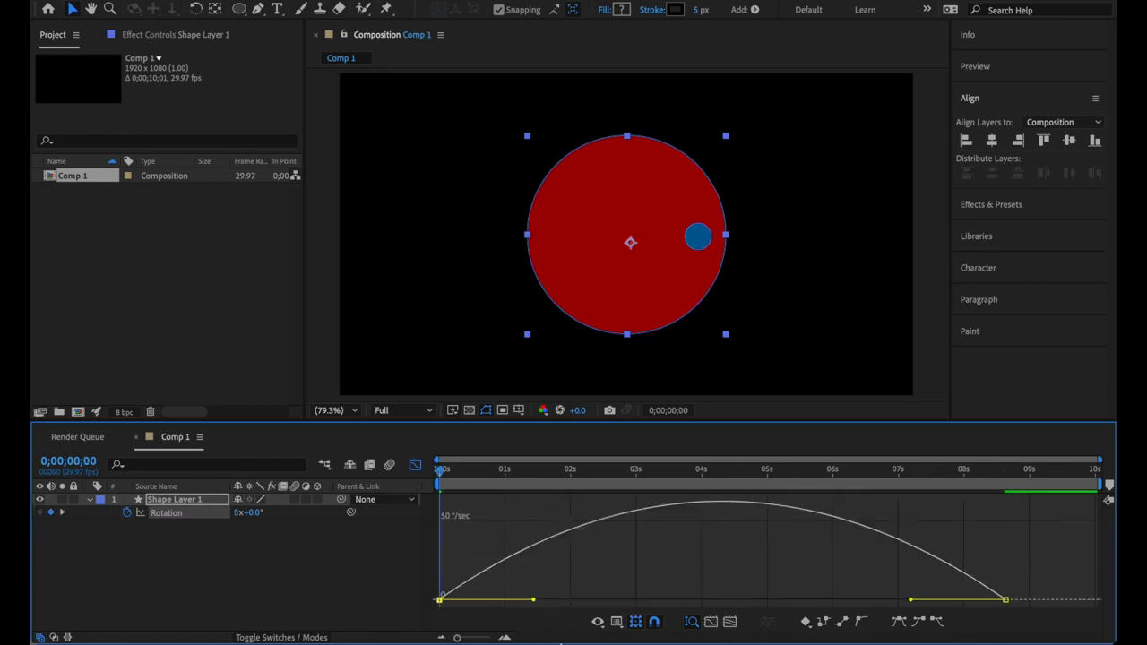
left_click(620, 627)
left_click(685, 476)
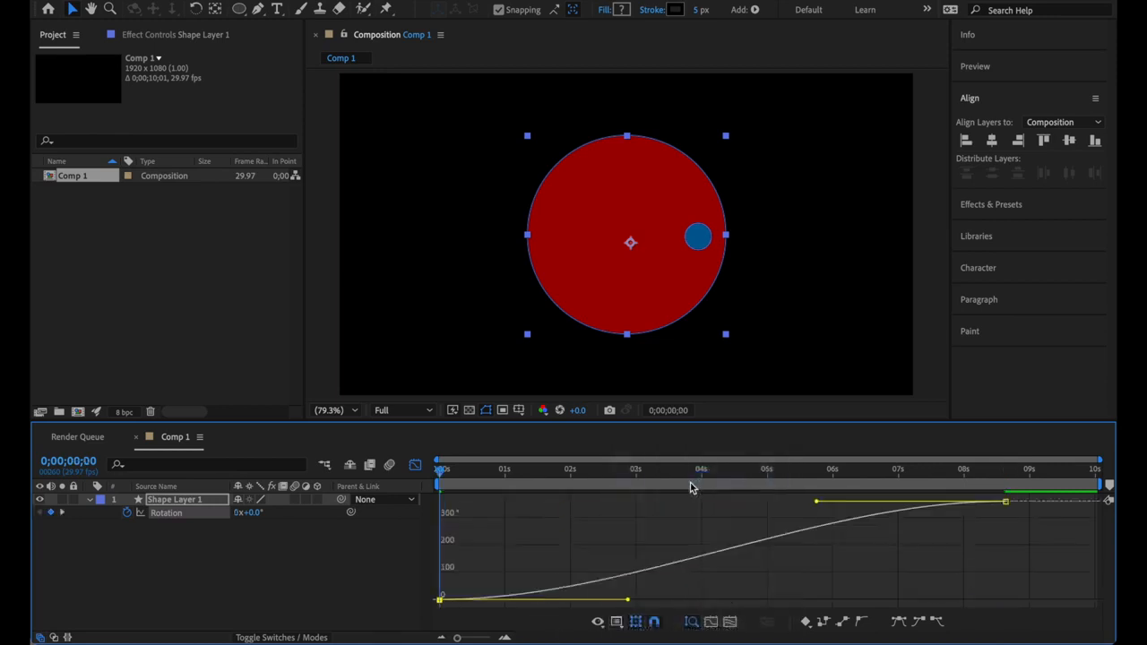
- Extend both Rotation value handles far past the middle to form a steep S-curve around 4 seconds, and preview the animation
left_click_drag(638, 476, 442, 523)
left_click_drag(630, 603, 952, 607)
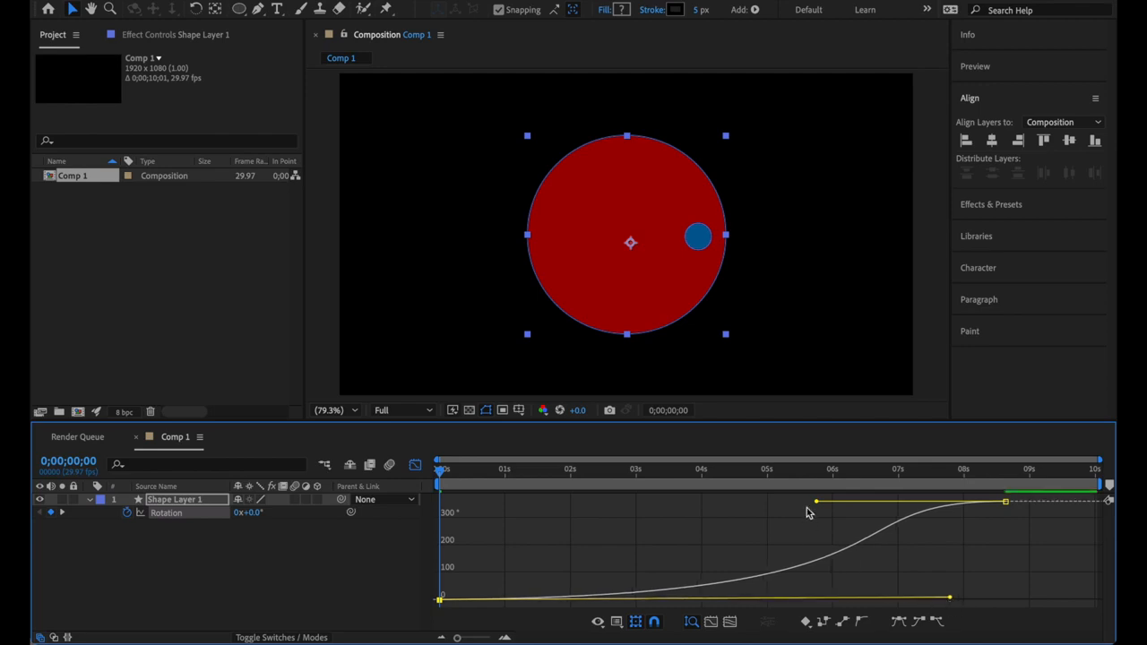
left_click_drag(816, 503, 475, 502)
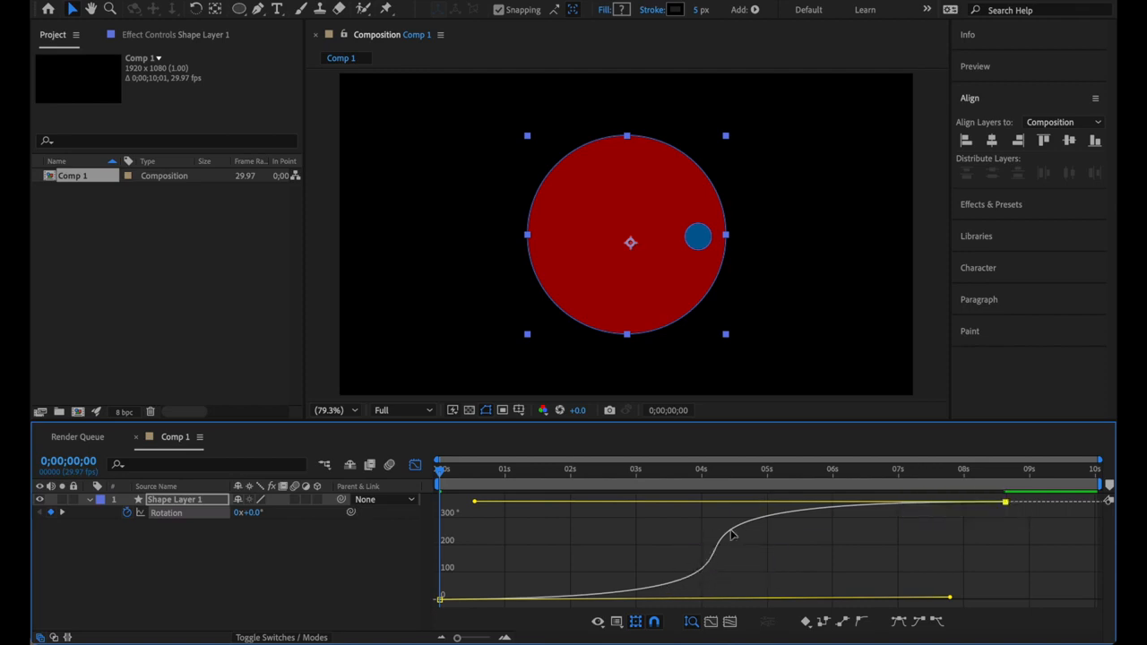
key("space")
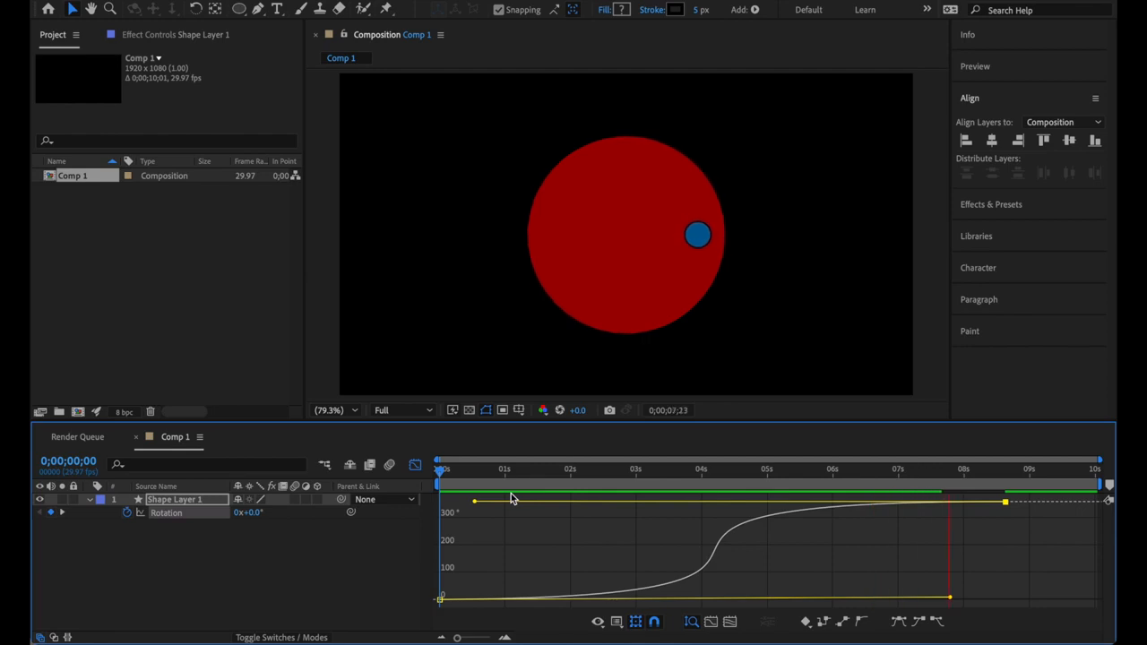
key("space")
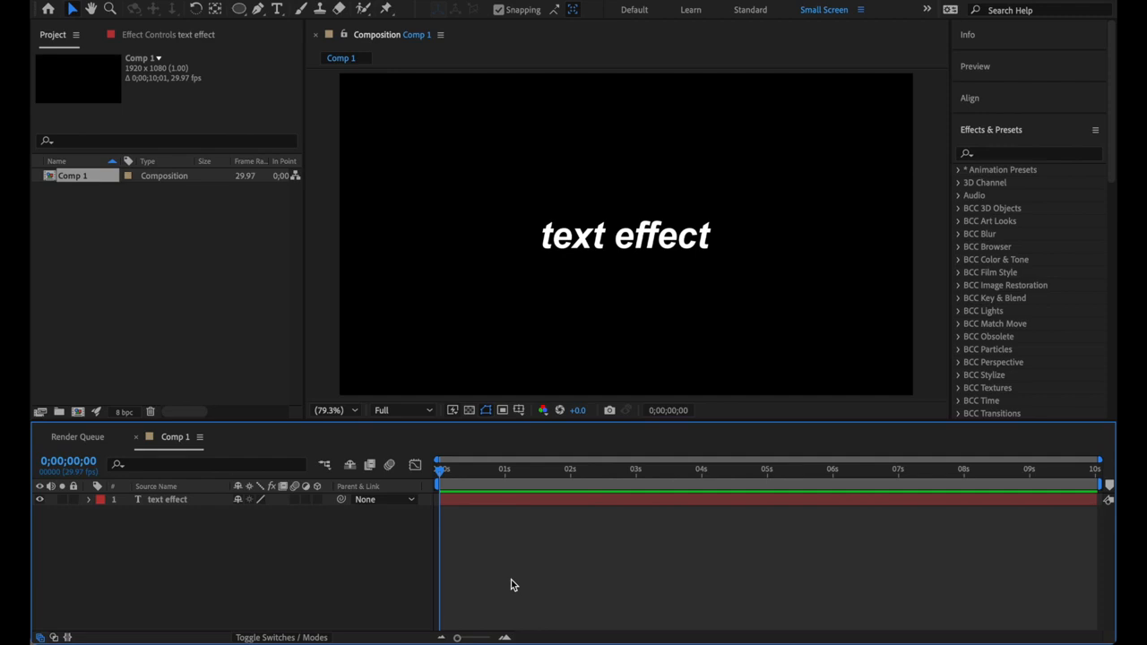
- Search the effects and presets for "type" and apply the Typewriter preset to the "text effect" layer at 0;00;00;00
left_click(1015, 157)
type("type")
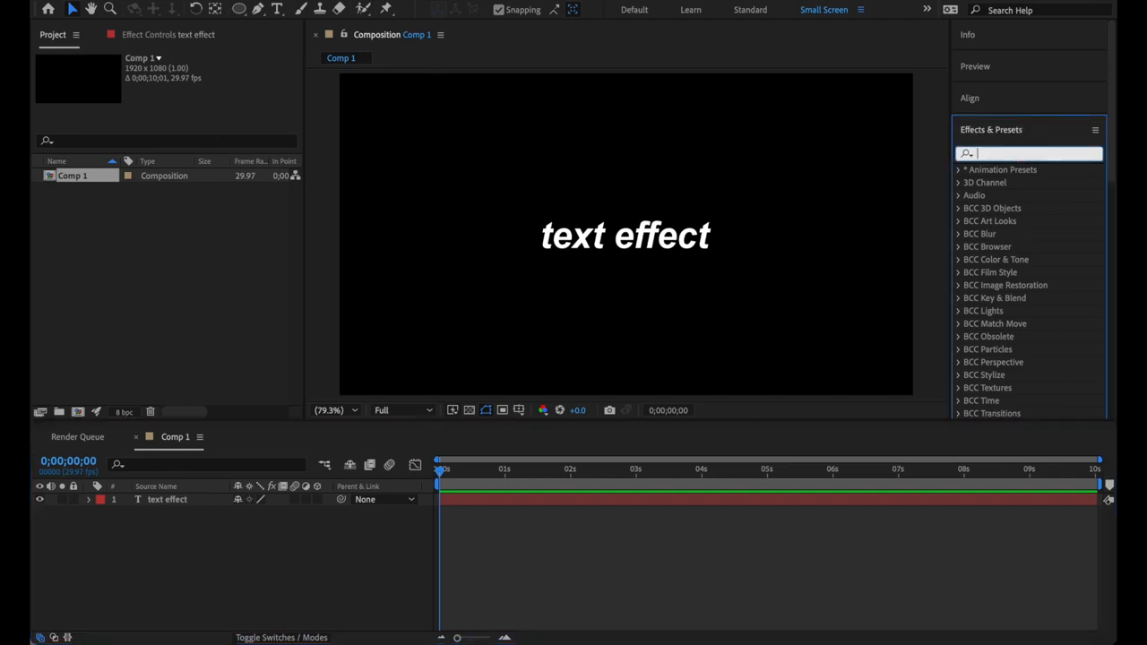
left_click_drag(1047, 246, 656, 568)
left_click(469, 527)
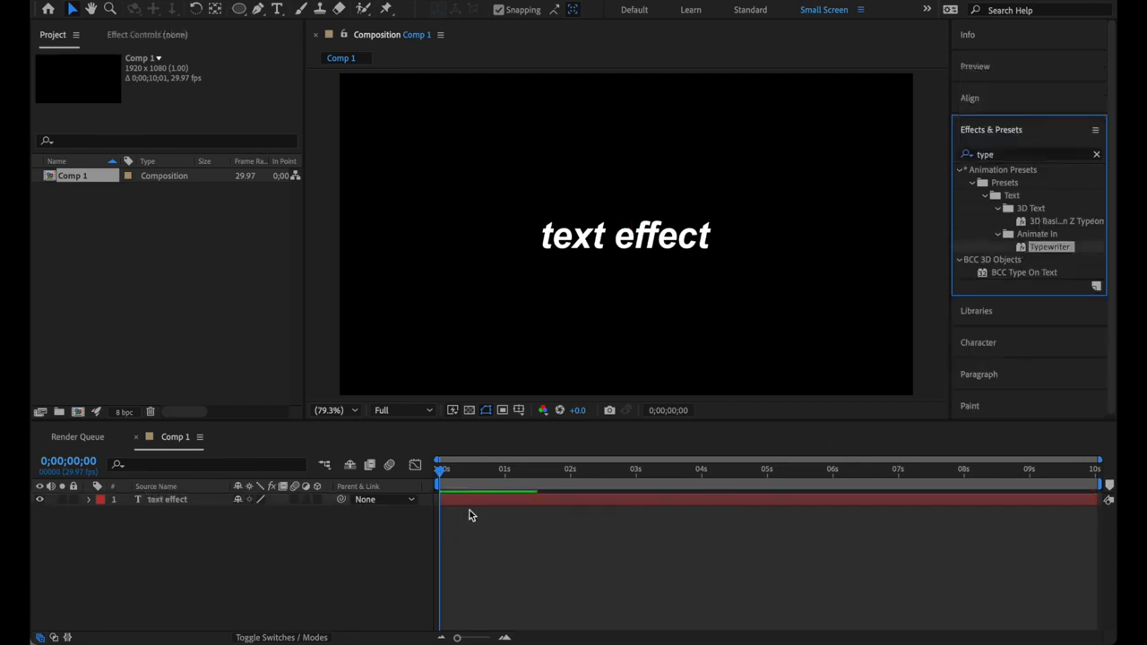
left_click(474, 495)
double_click(1046, 246)
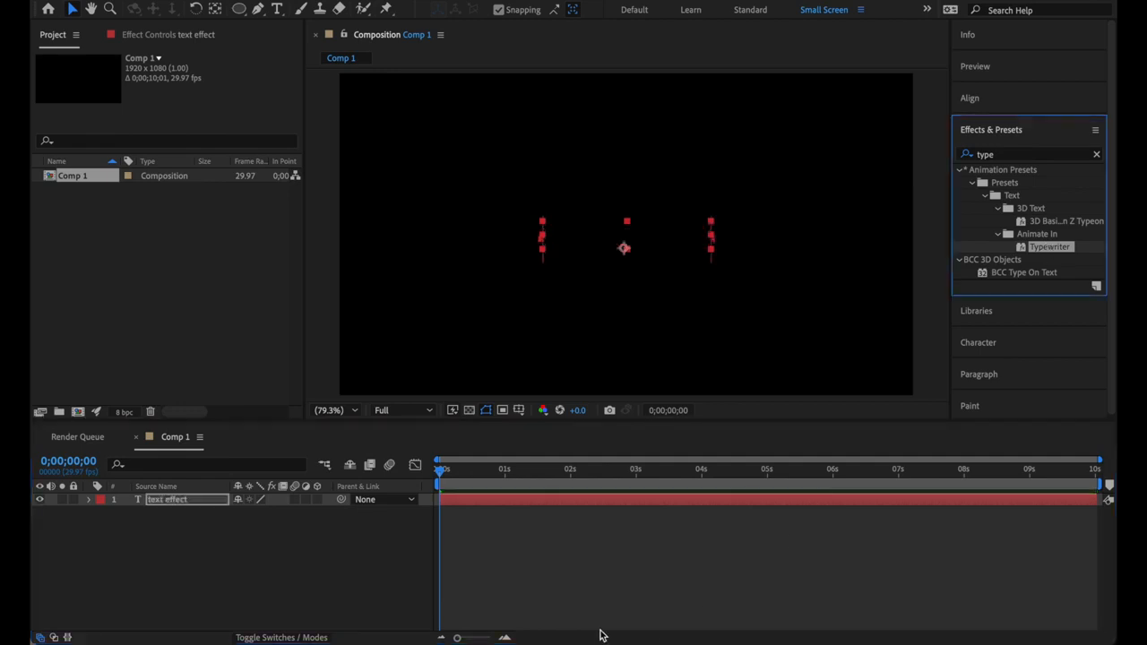
- Reveal the text layer's Range Selector Start keyframes and preview the typewriter animation
left_click(87, 500)
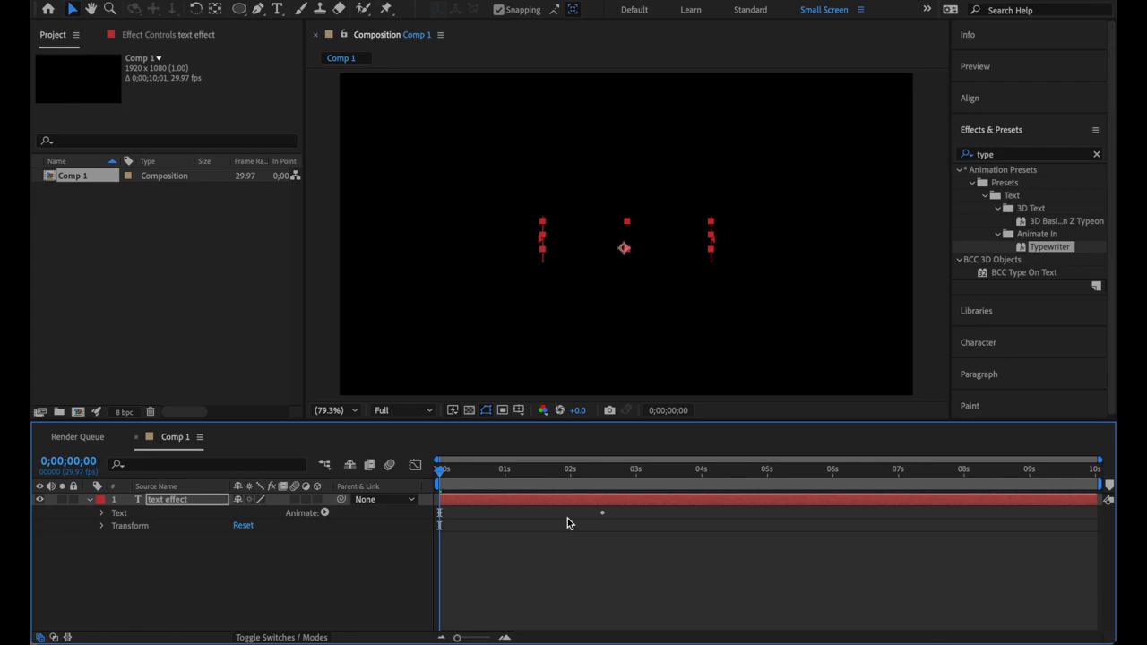
key("u")
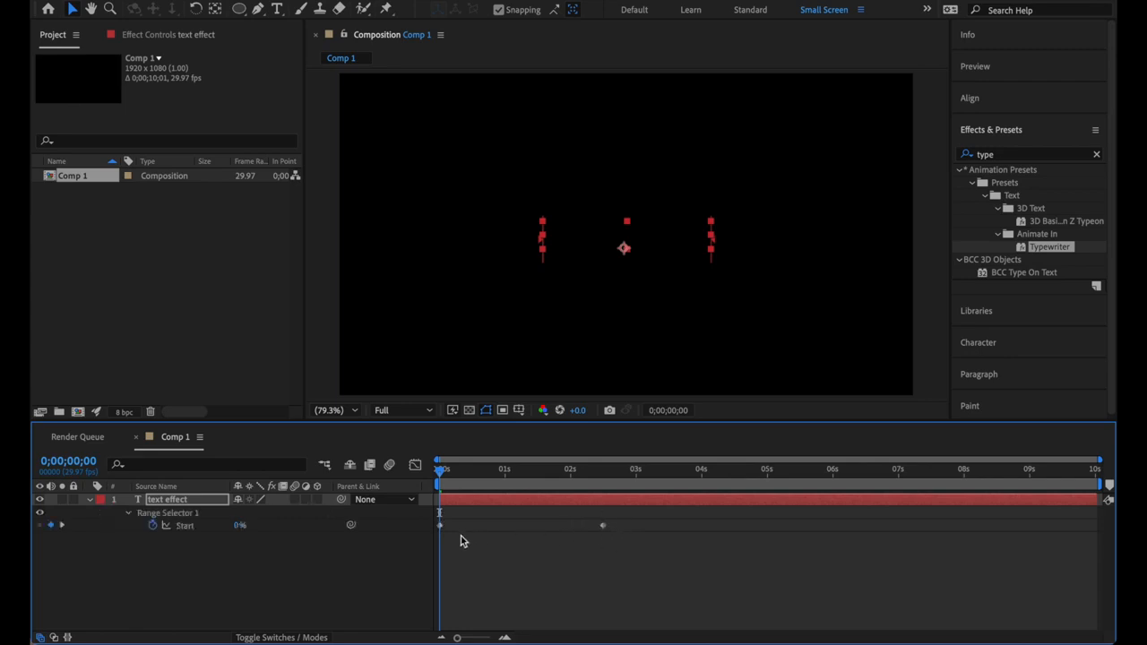
key("k")
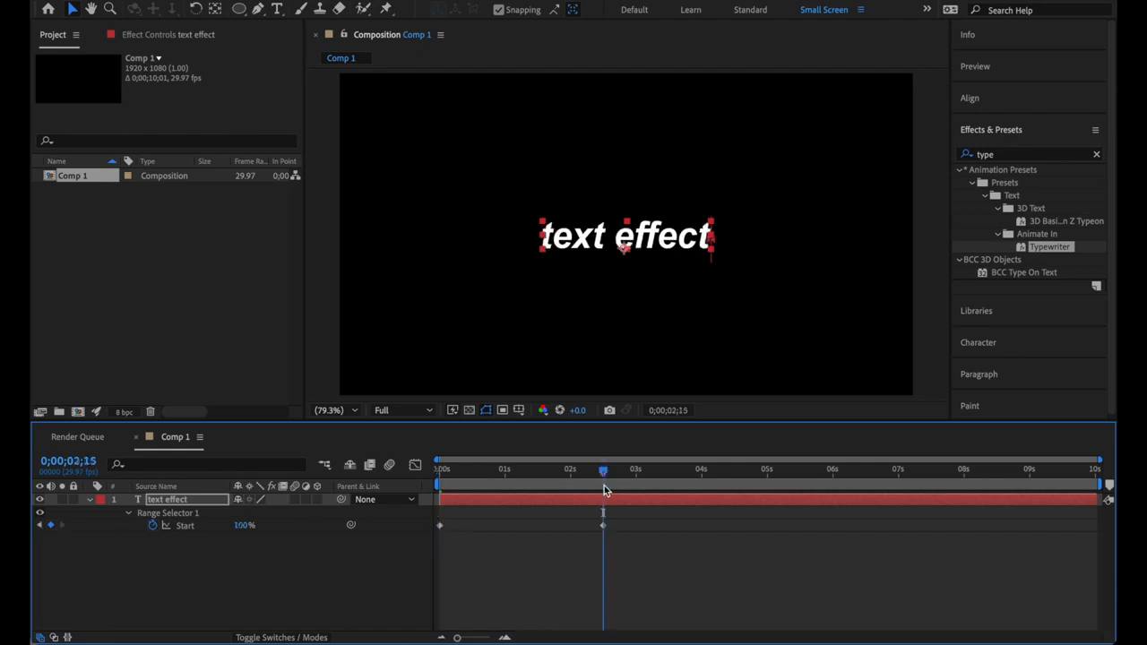
key("space")
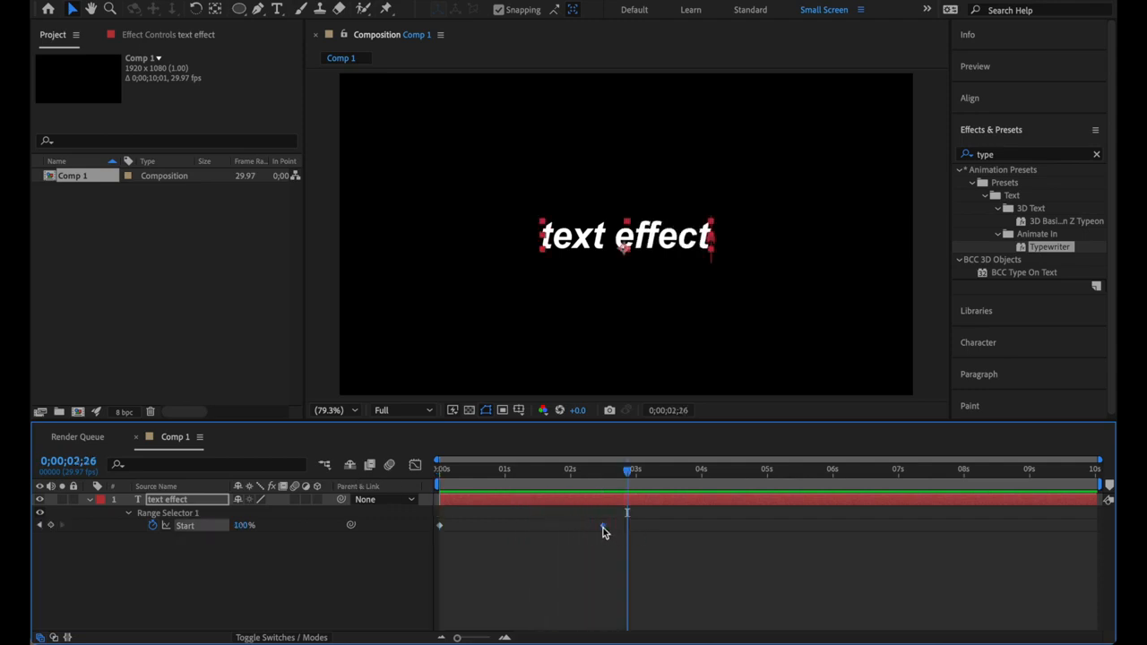
- Retime the typewriter effect by moving its last Start keyframe to just before 1 second, then out past 4 seconds, and scrub through it
left_click_drag(603, 525, 500, 525)
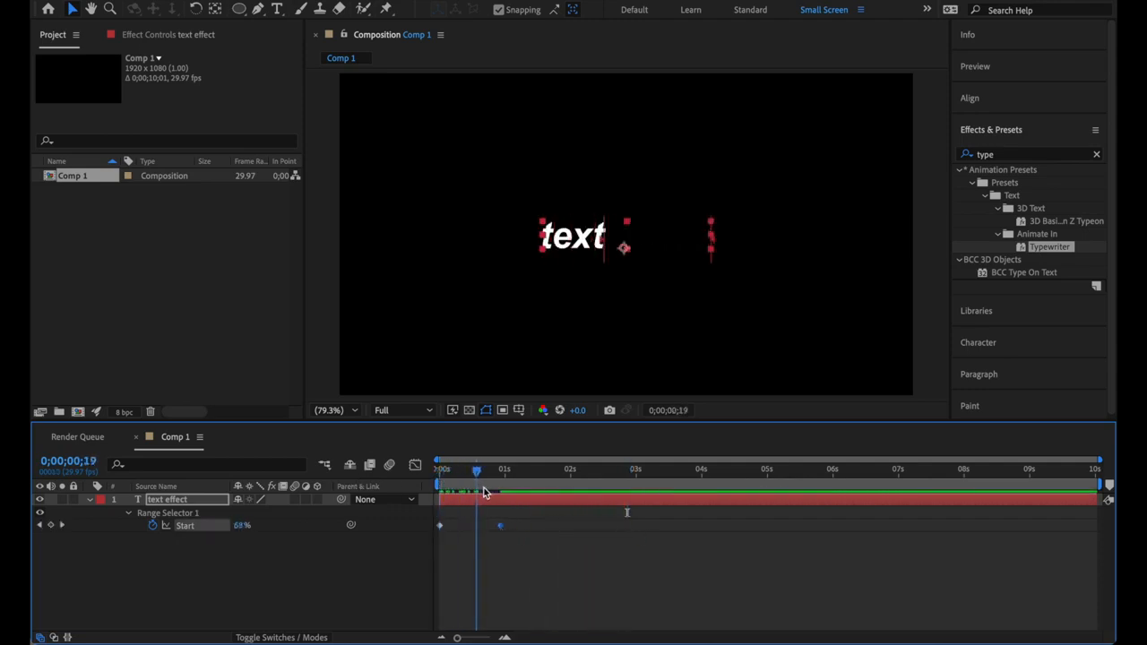
left_click_drag(502, 532, 727, 531)
left_click_drag(677, 491, 744, 486)
- Undo the keyframe retiming and the Typewriter preset on the text layer
key("super+z")
key("super+z")
key("super+z")
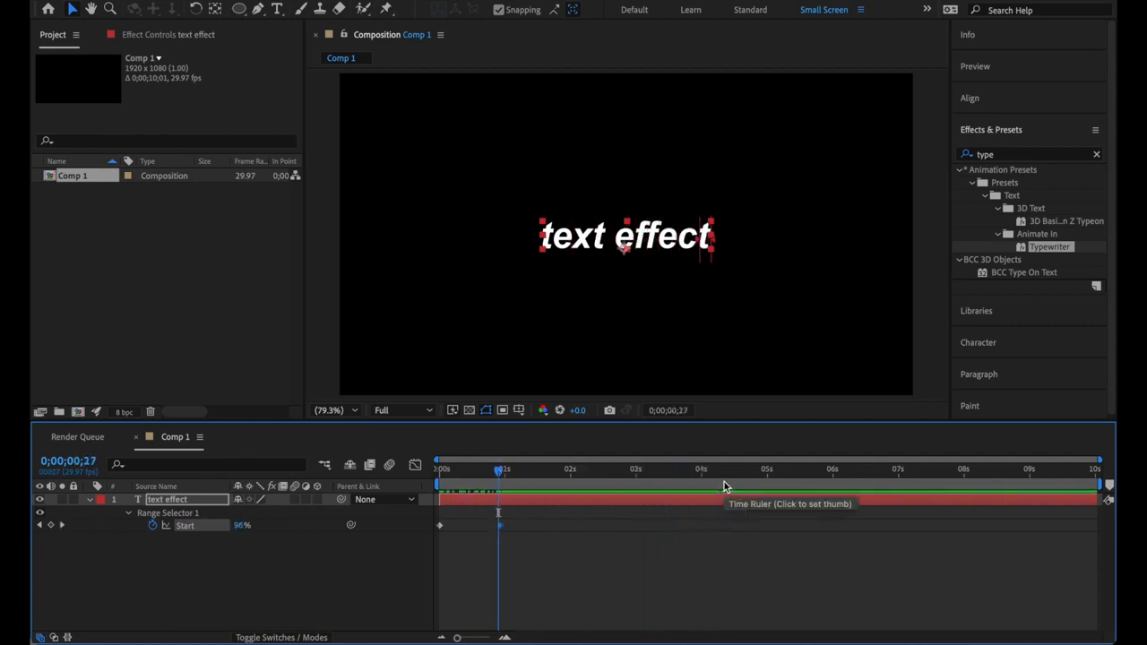
- Search the presets for "decoder", try Decoder Fade In on the text layer with a preview, and undo it
left_click(1011, 154)
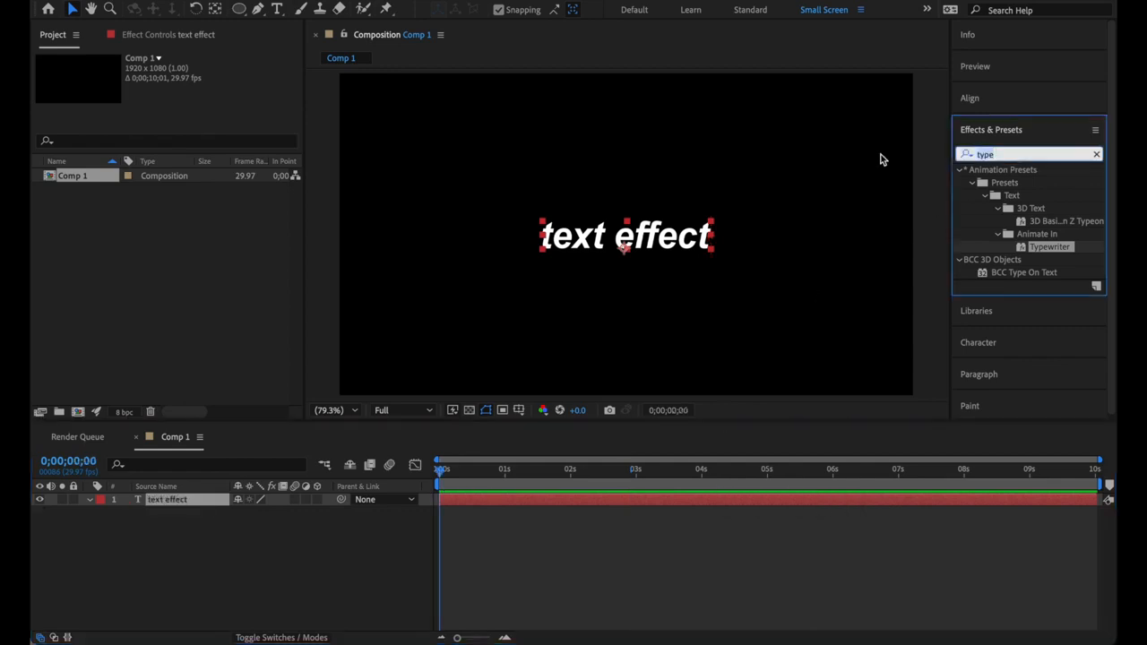
type("decode")
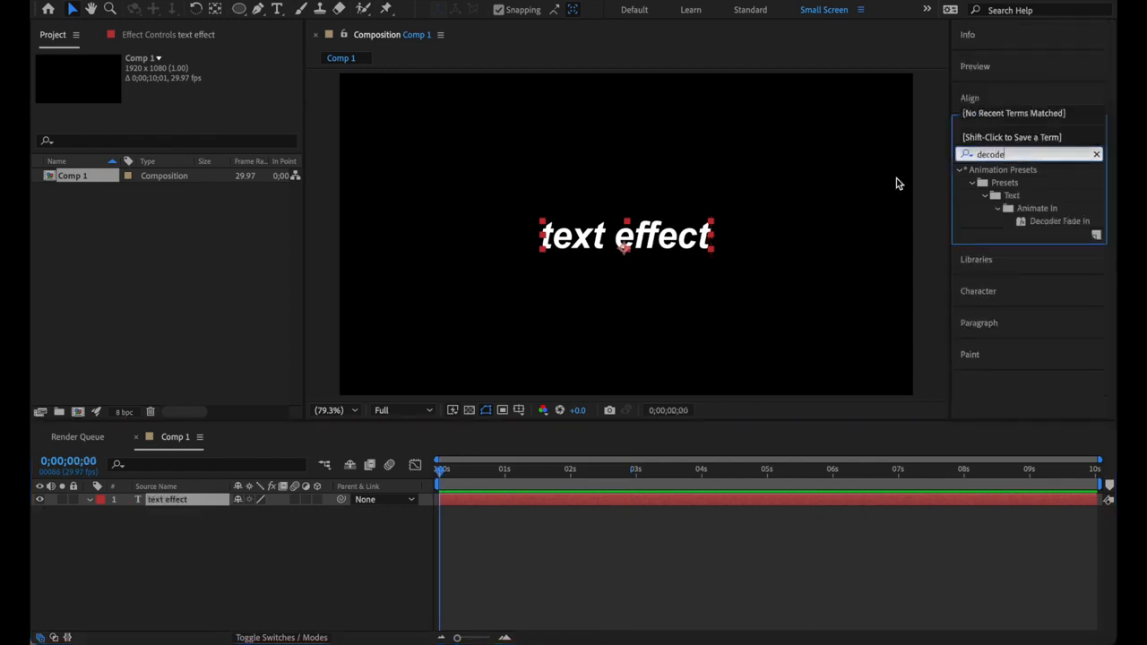
type("r")
double_click(1055, 221)
key("space")
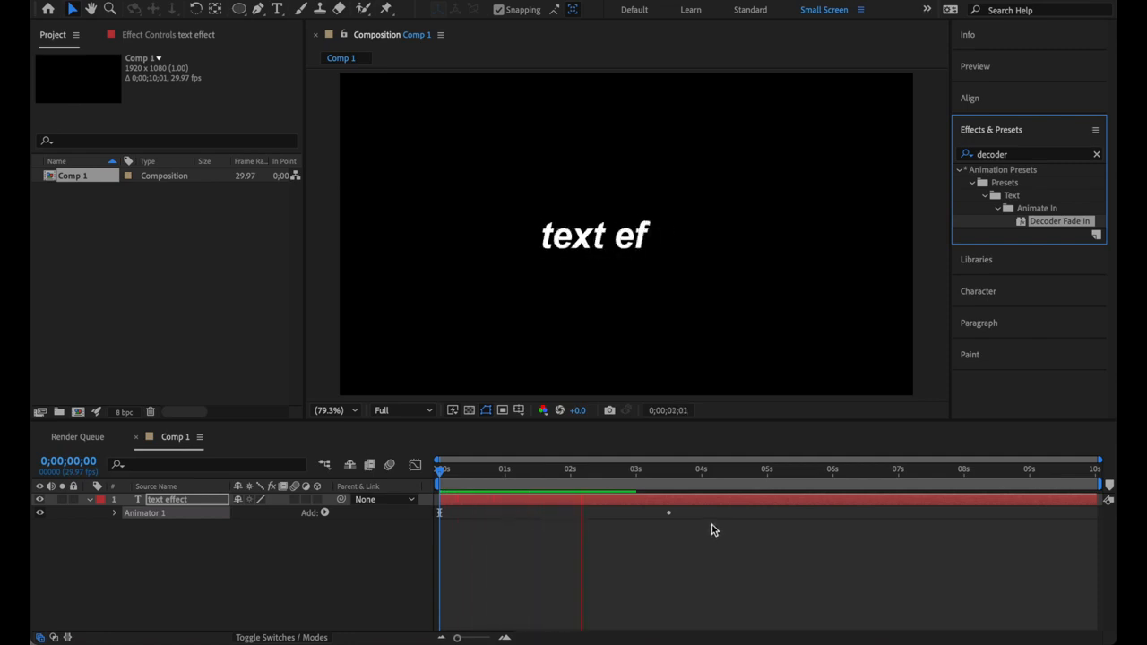
key("ctrl+z")
- Search for "flicker", try the Flicker Exposure preset on the text layer with a preview, then remove it and clear the search
left_click(1023, 154)
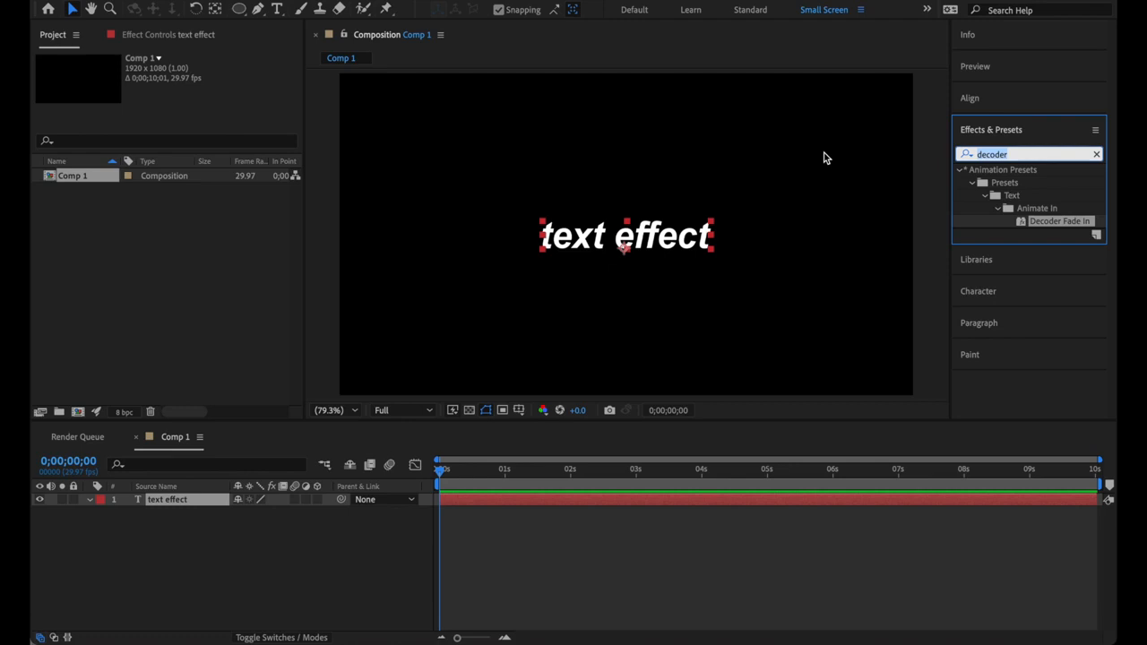
type("flicker")
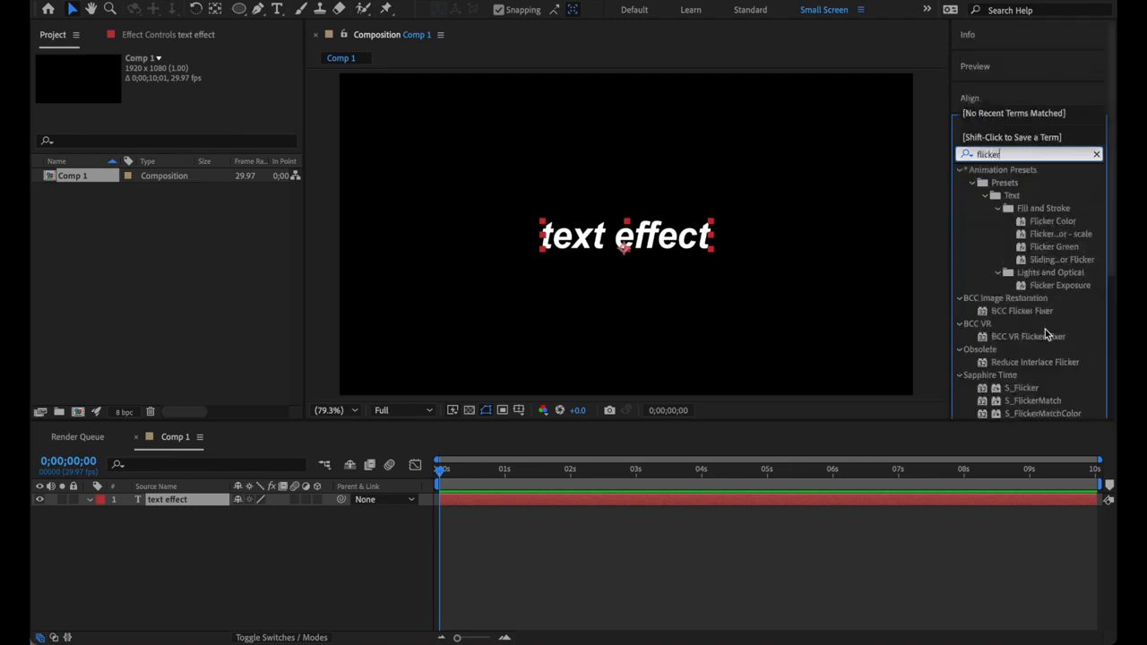
double_click(1059, 285)
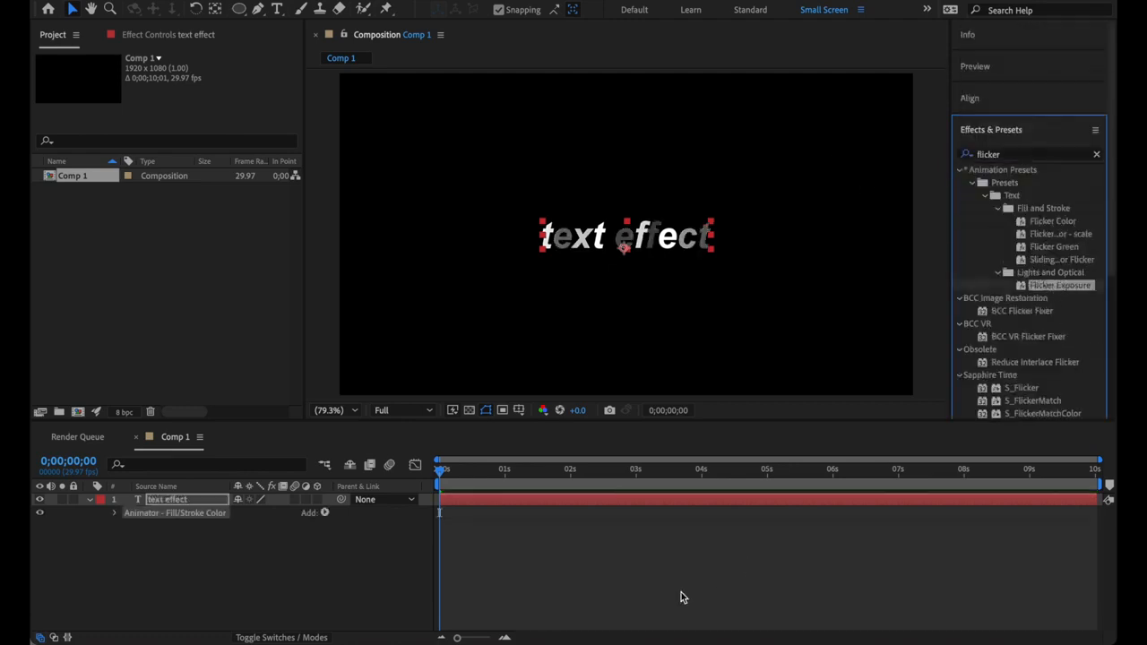
key("space")
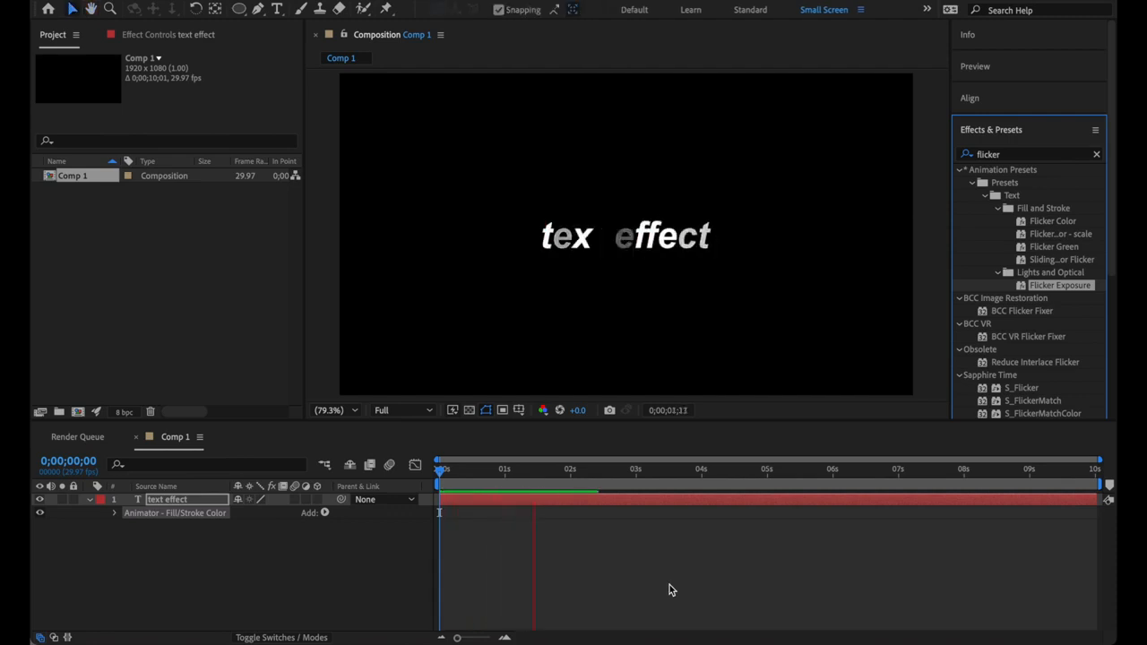
key("space")
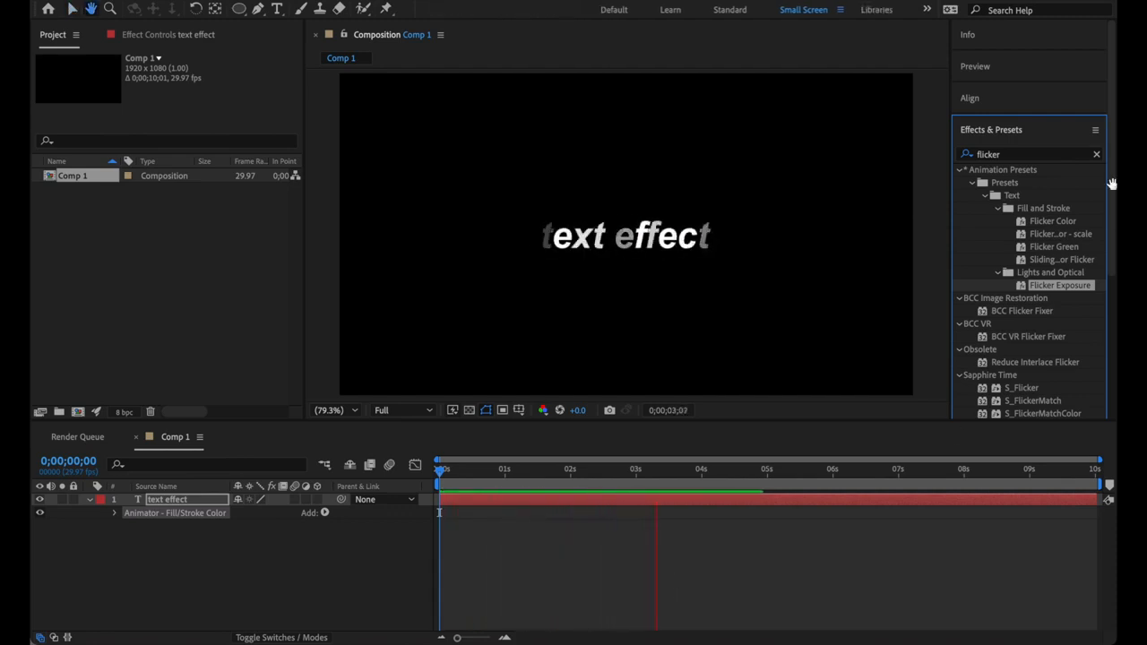
left_click(1096, 154)
left_click(551, 546)
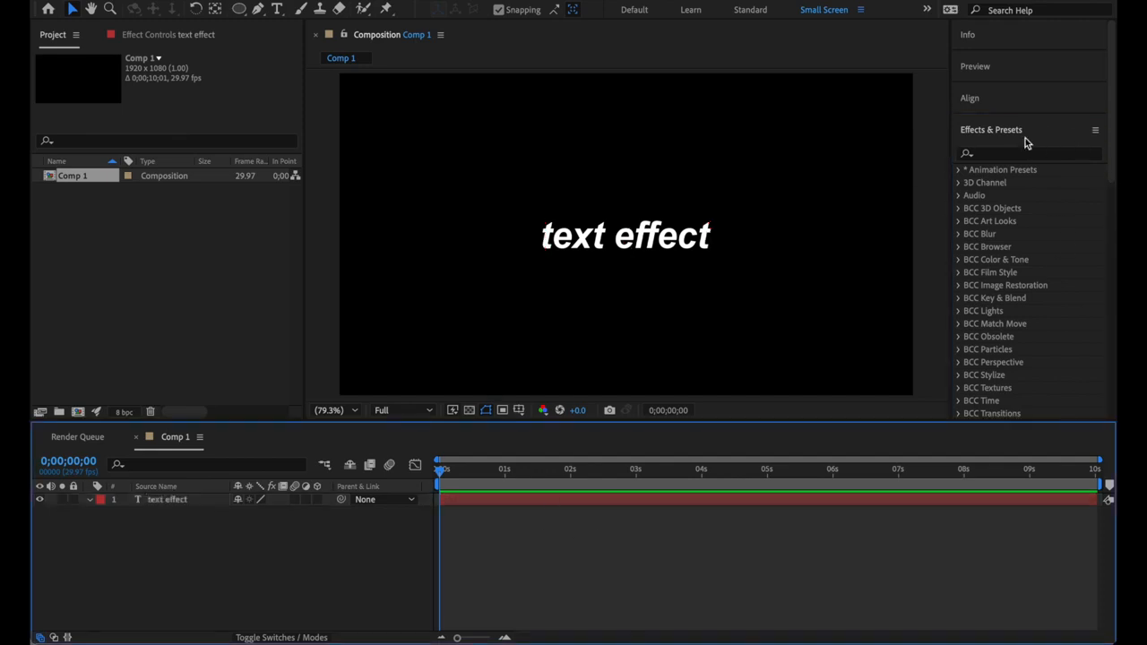
- Examine the "text effect" layer's Rotation, Opacity and remaining Transform properties
left_click(471, 501)
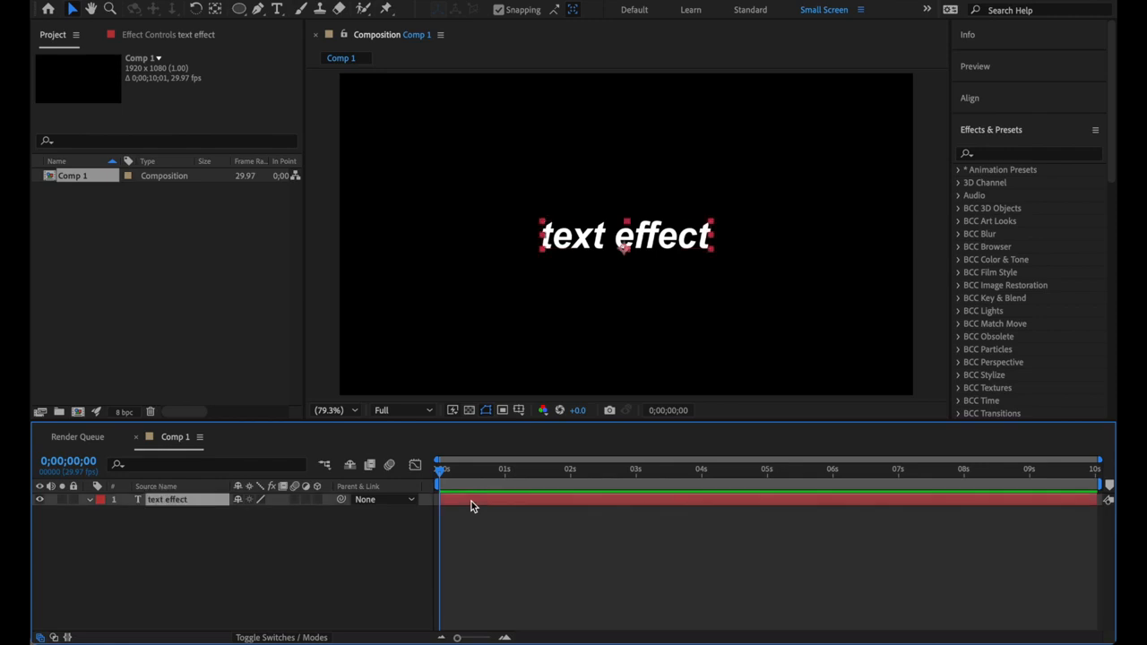
key("r")
key("t")
left_click_drag(239, 514, 299, 505)
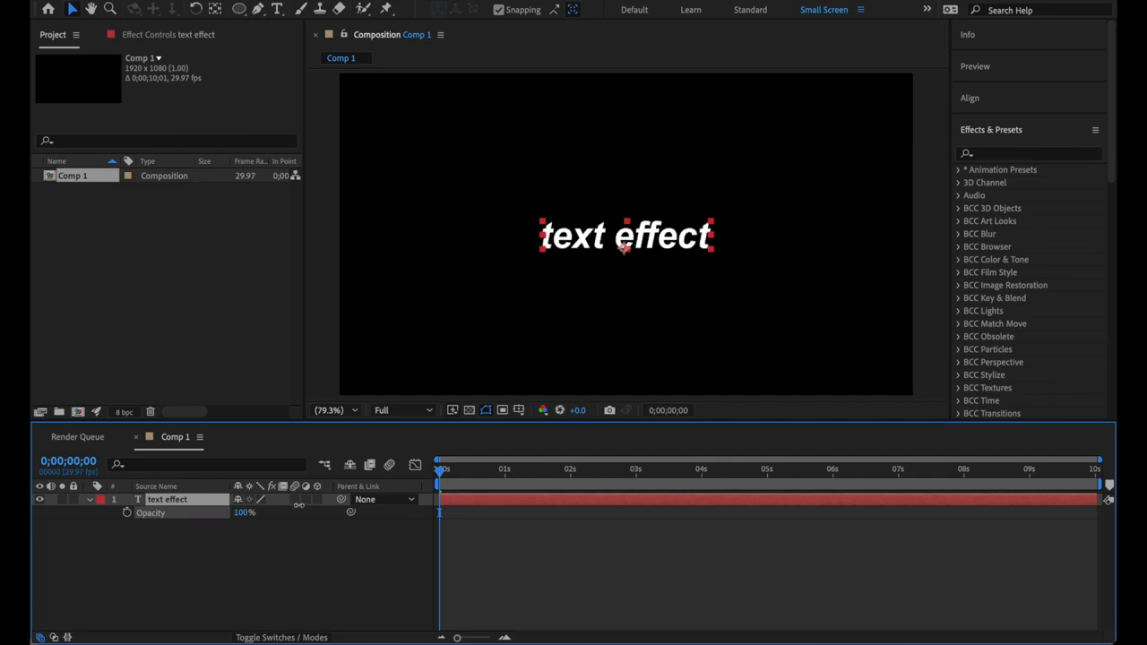
left_click(325, 558)
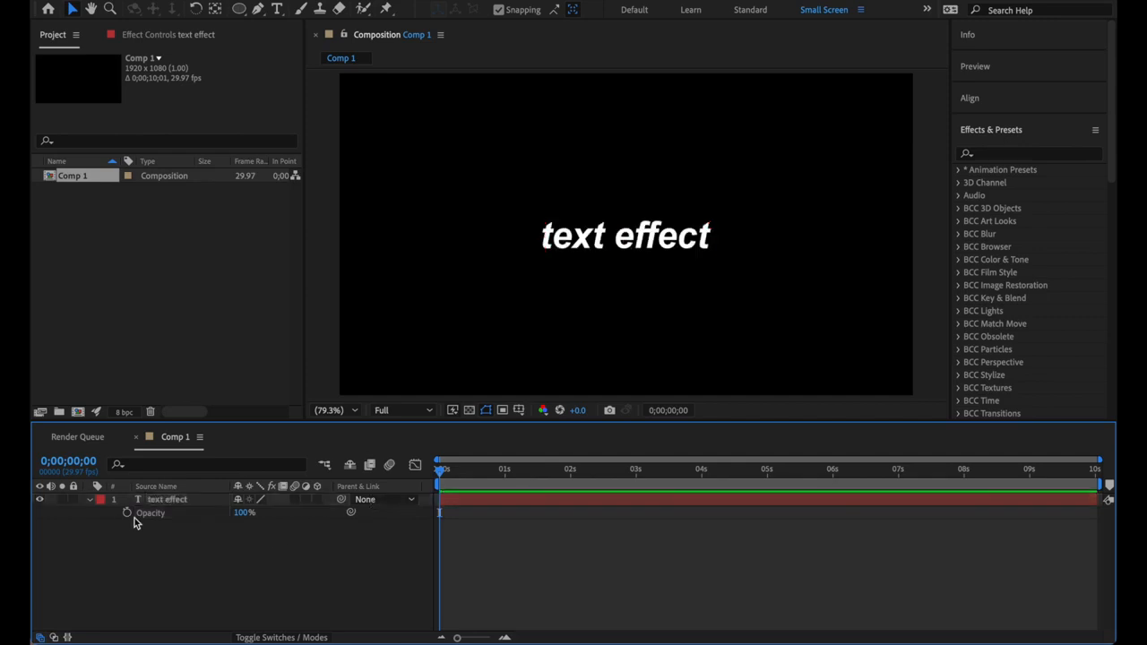
left_click(88, 500)
left_click(88, 500)
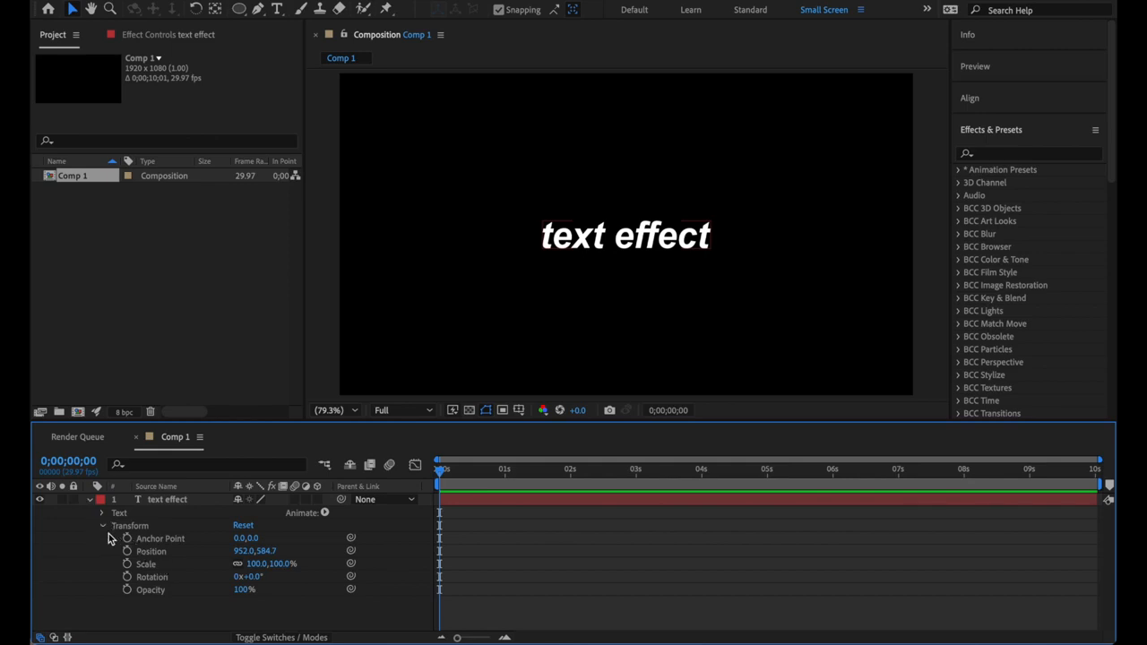
left_click(103, 526)
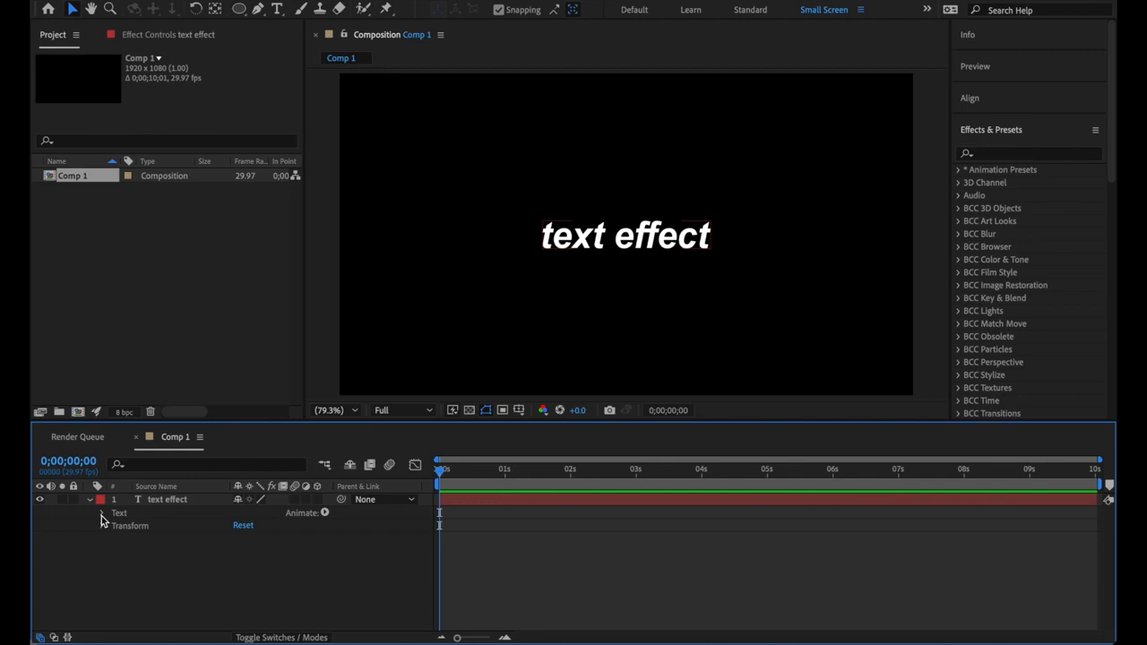
- Expand the layer's Text properties and add a text animator with Blur and Opacity properties
left_click(101, 514)
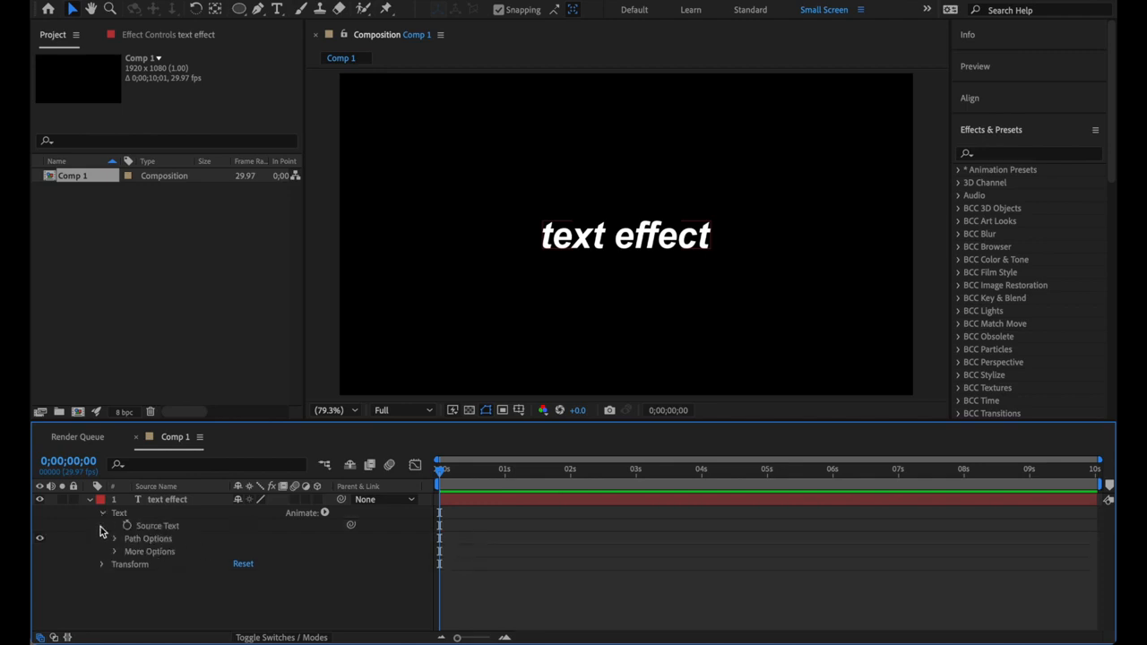
left_click(325, 513)
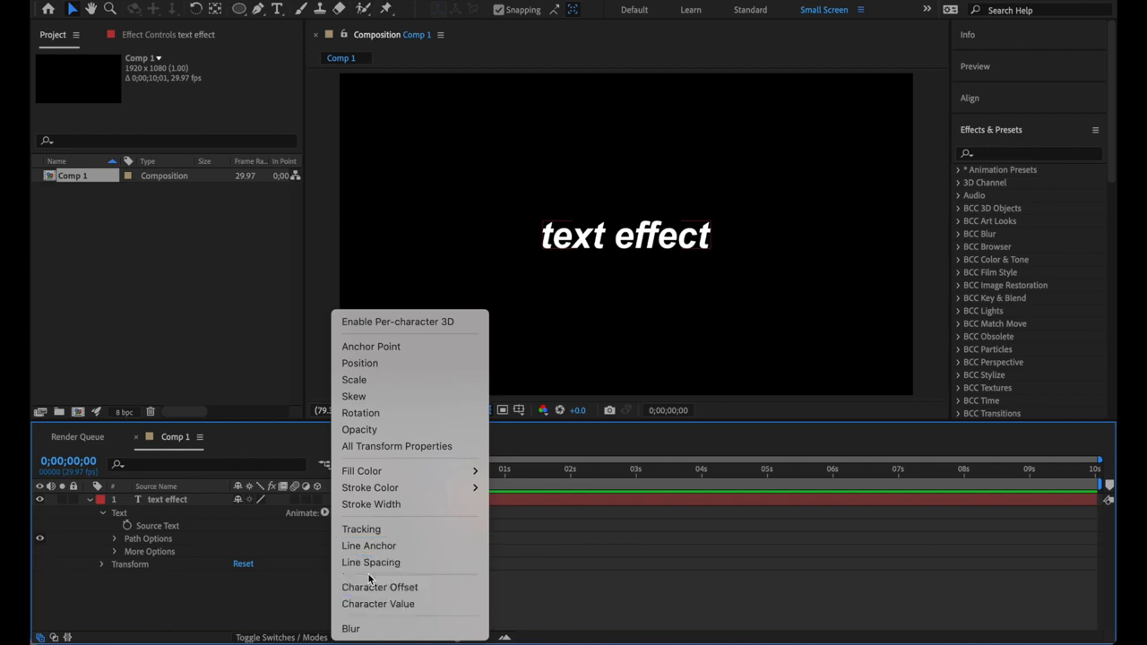
left_click(367, 630)
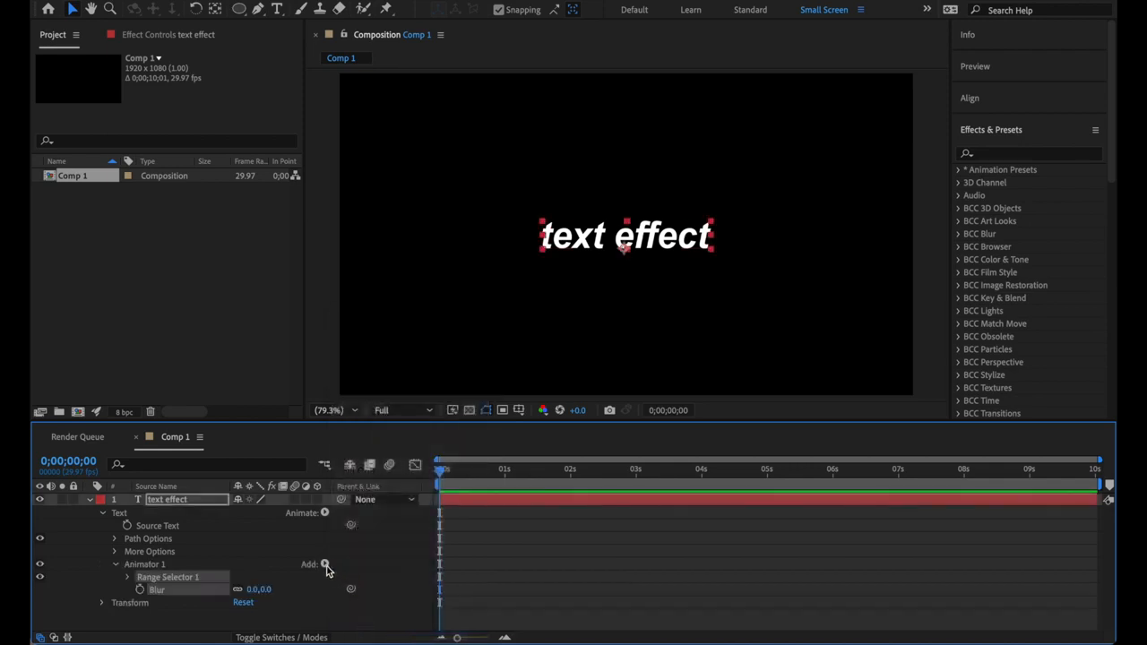
left_click(325, 565)
mouse_move(336, 567)
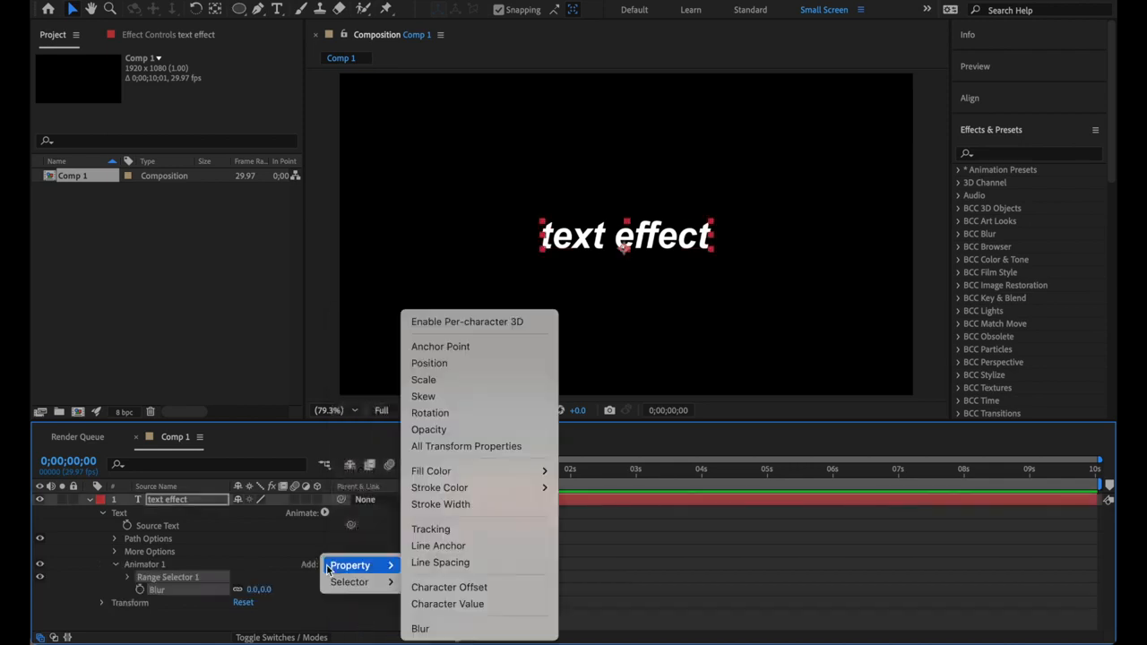
left_click(446, 430)
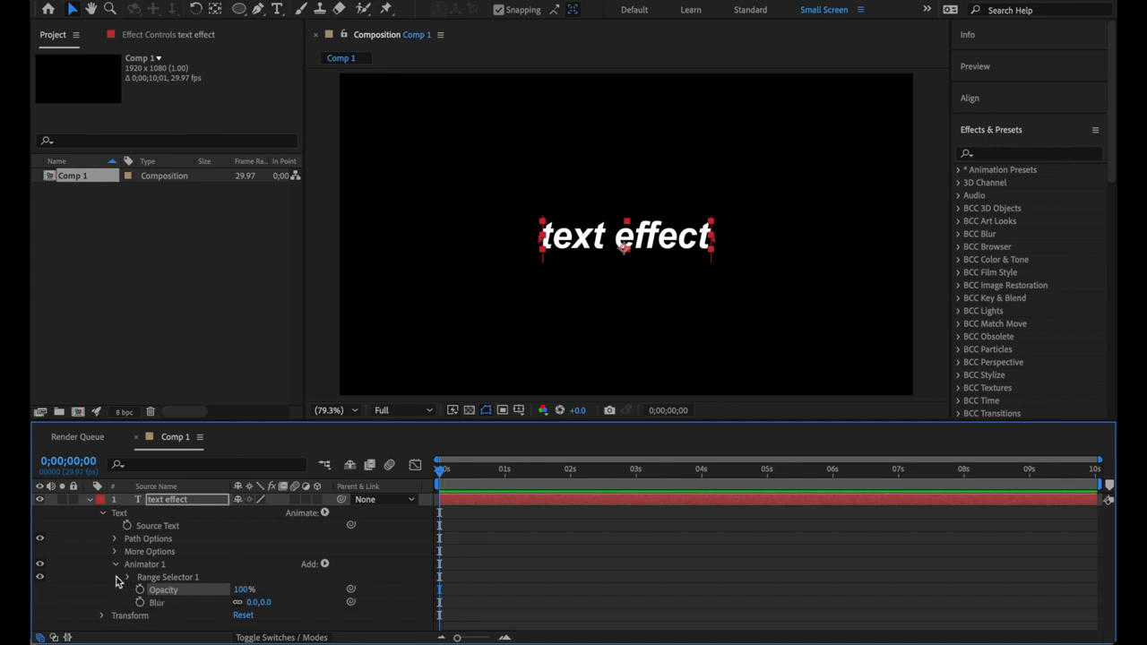
left_click(266, 569)
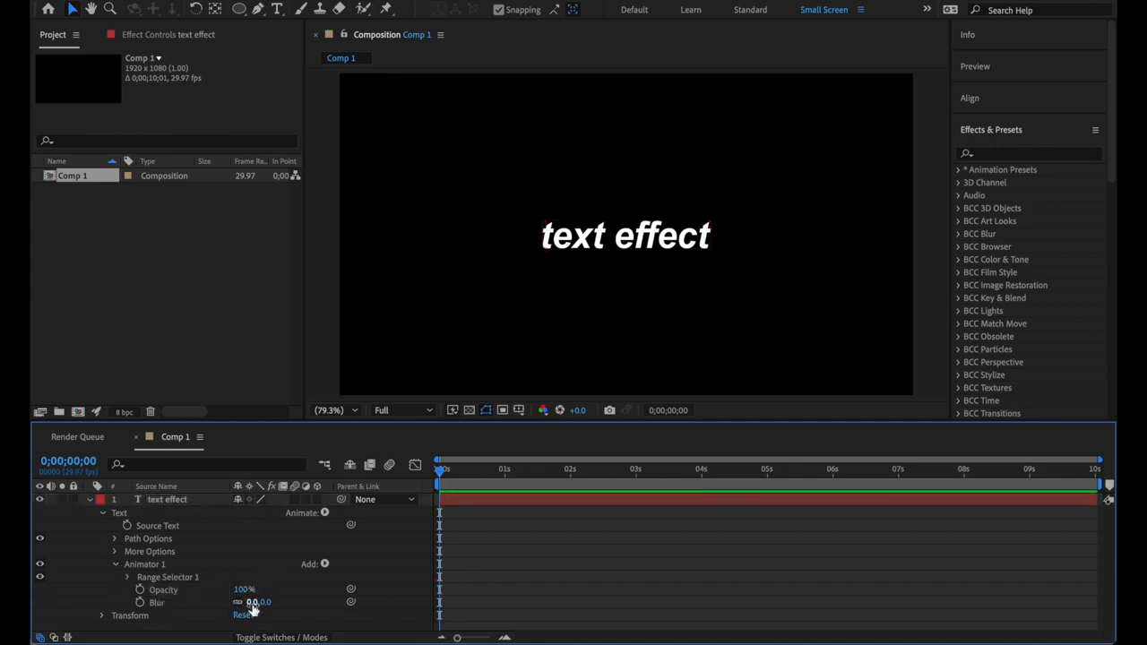
- Set the text animator's Blur to 20 and its Opacity to 0%
left_click(253, 603)
type("20")
key("Return")
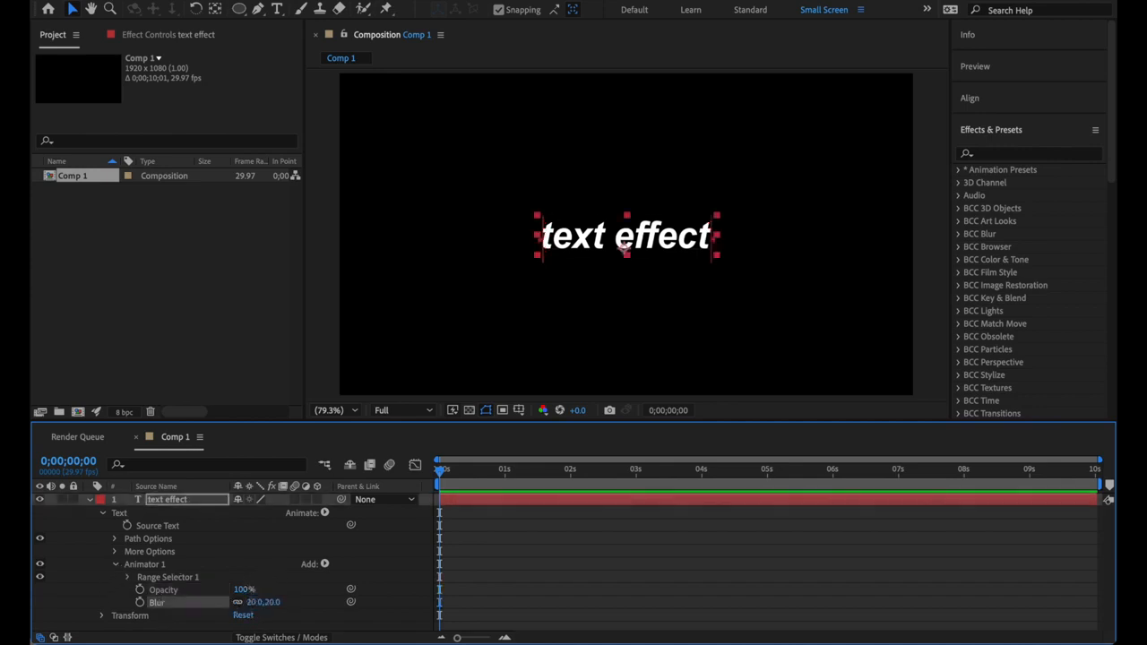
left_click(245, 590)
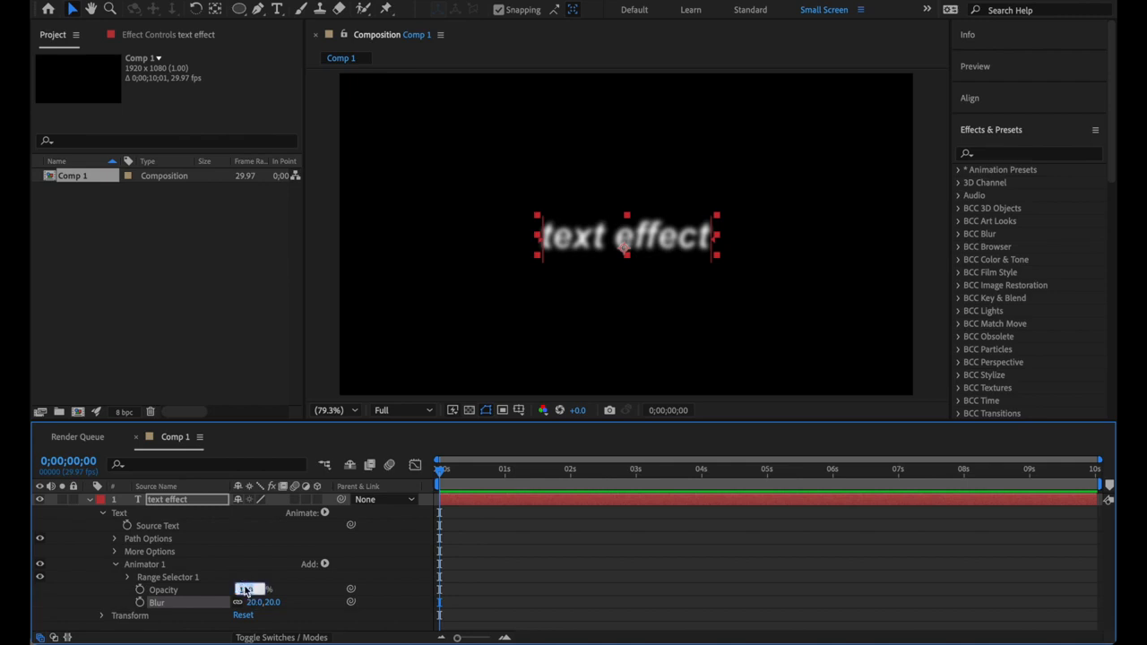
type("0")
key("Return")
left_click(246, 561)
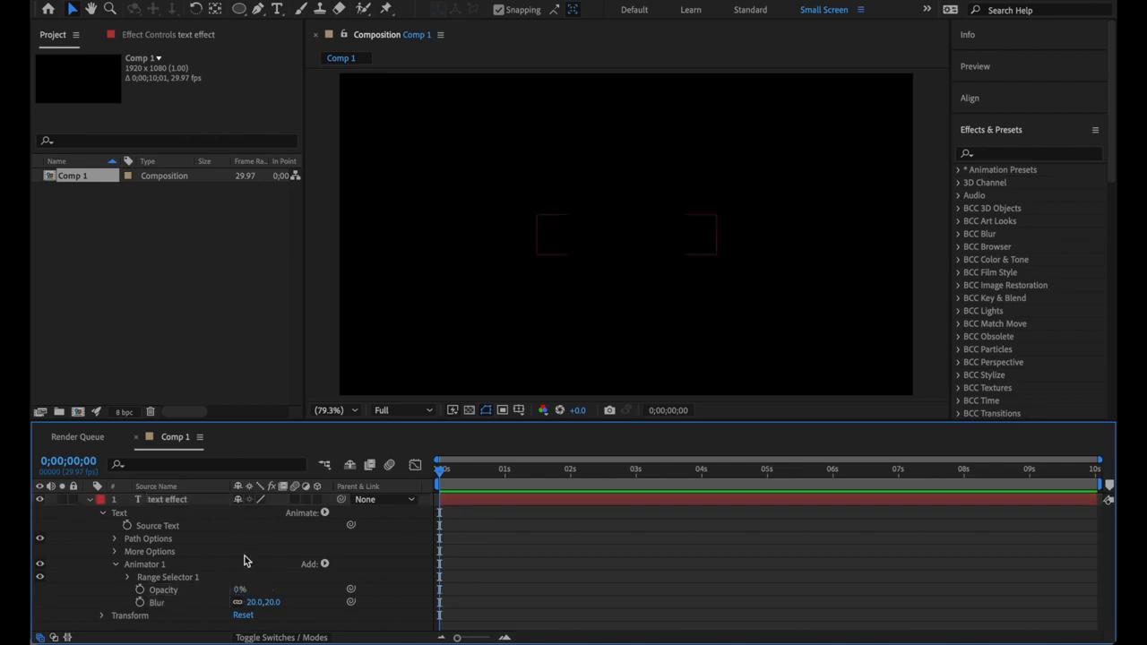
- Expand Range Selector 1 and examine the Based On choices in its Advanced settings
left_click(128, 578)
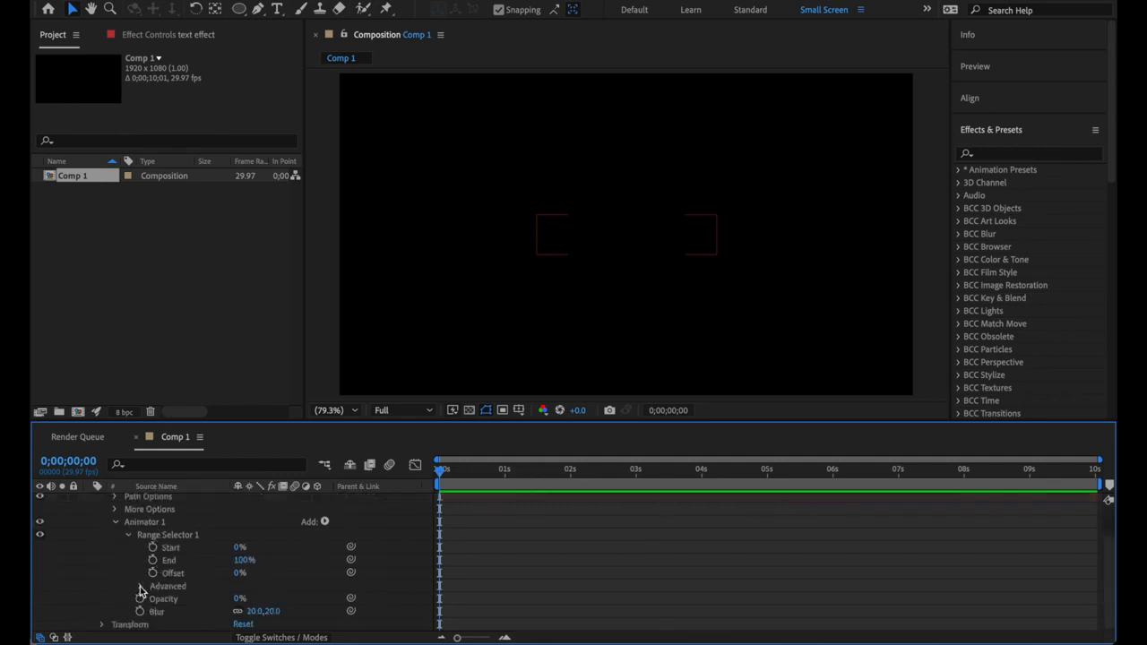
left_click(141, 587)
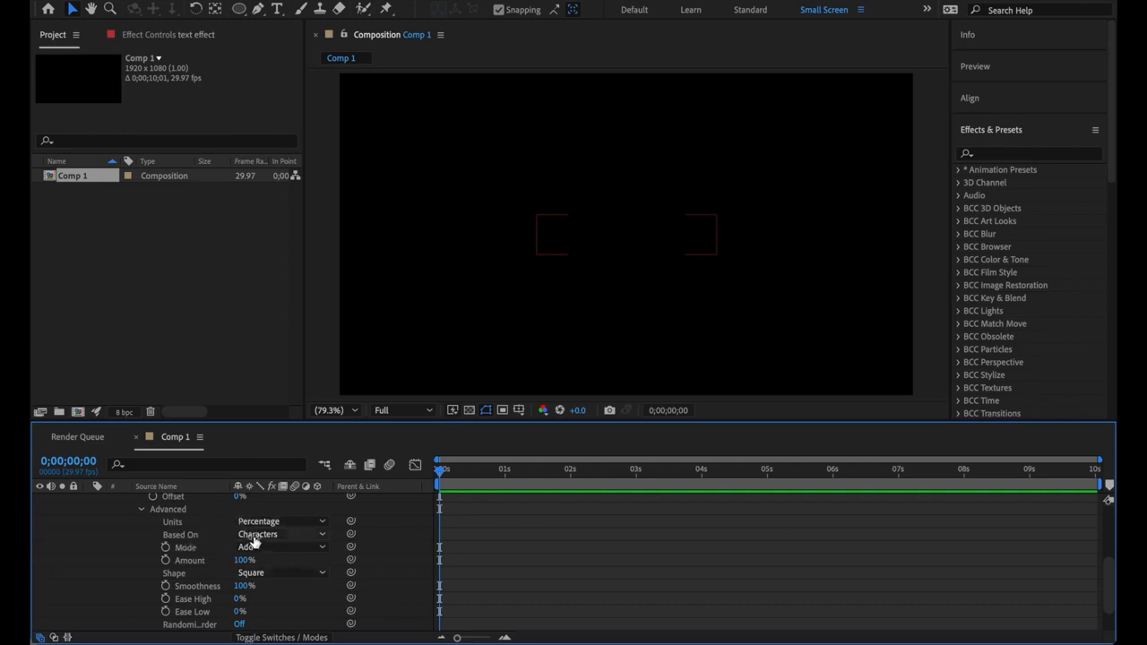
left_click(305, 538)
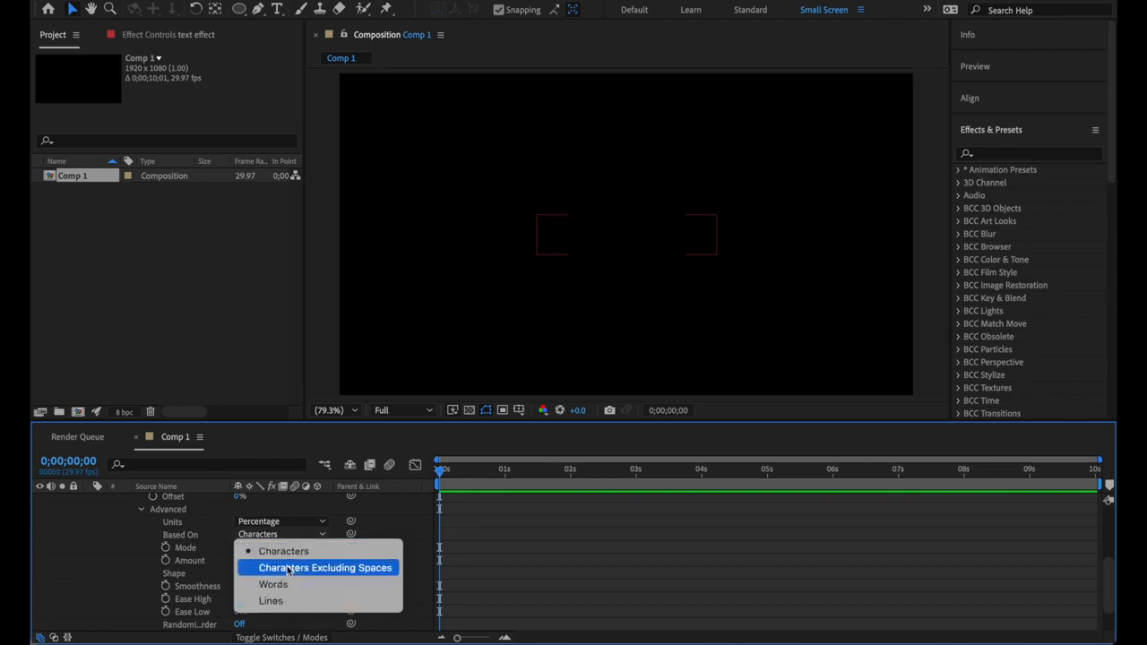
left_click(208, 545)
scroll(208, 541, "up", 3)
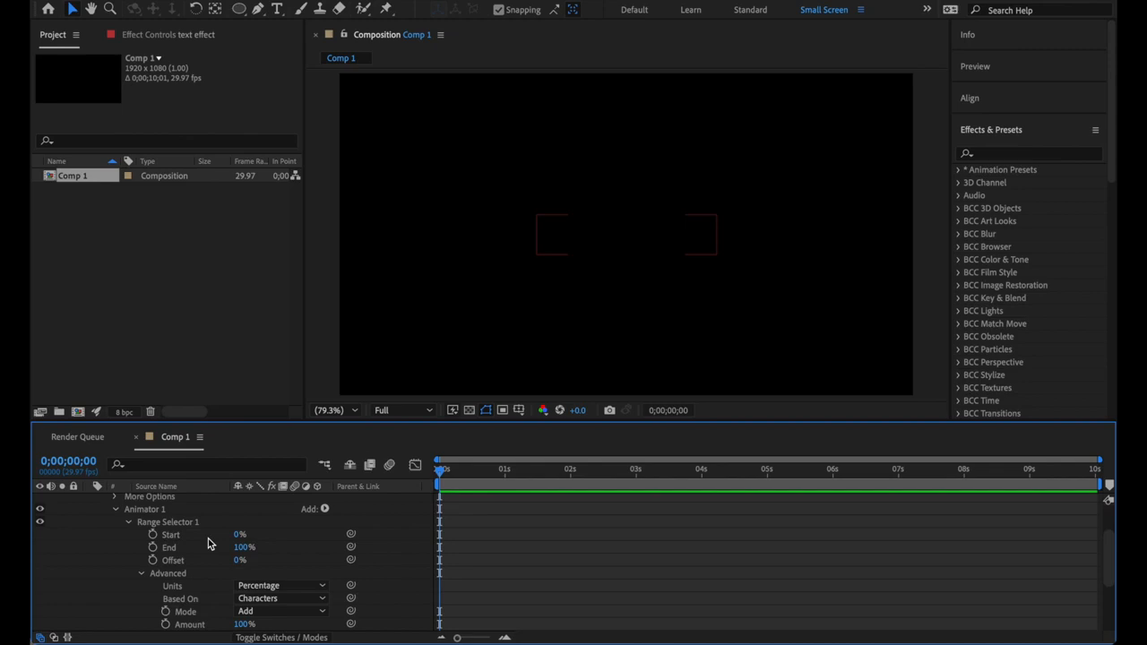
left_click(141, 575)
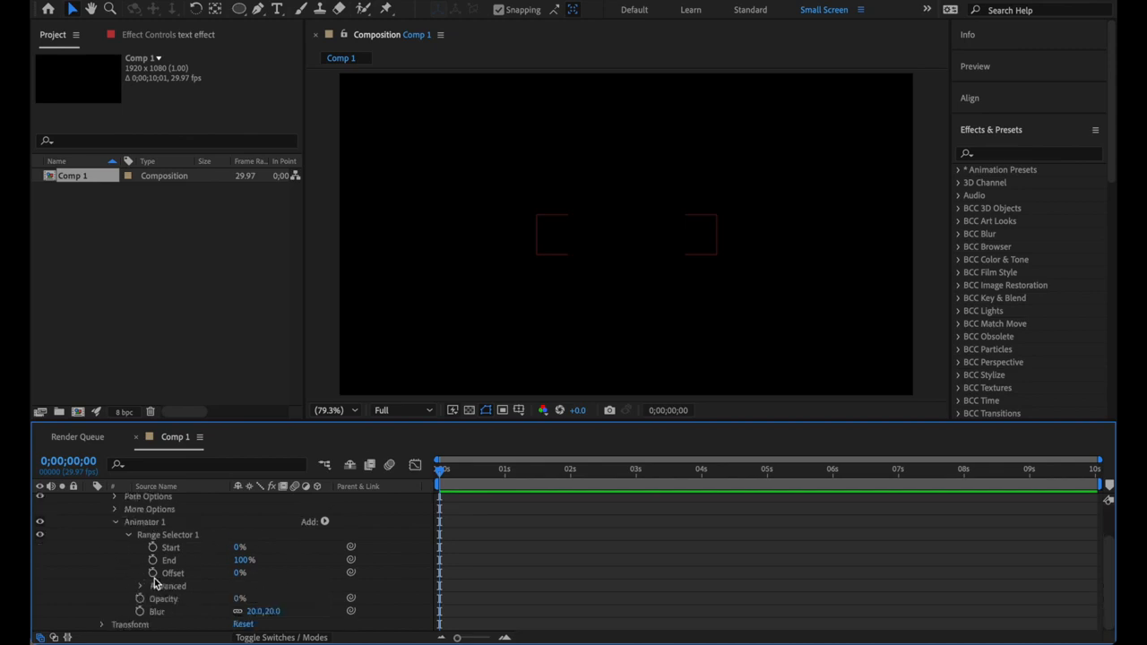
- Keyframe the Range Selector Offset at 0% on 0;00;00;00 and 100% on 0;00;03;06, and preview the text reveal
left_click(152, 575)
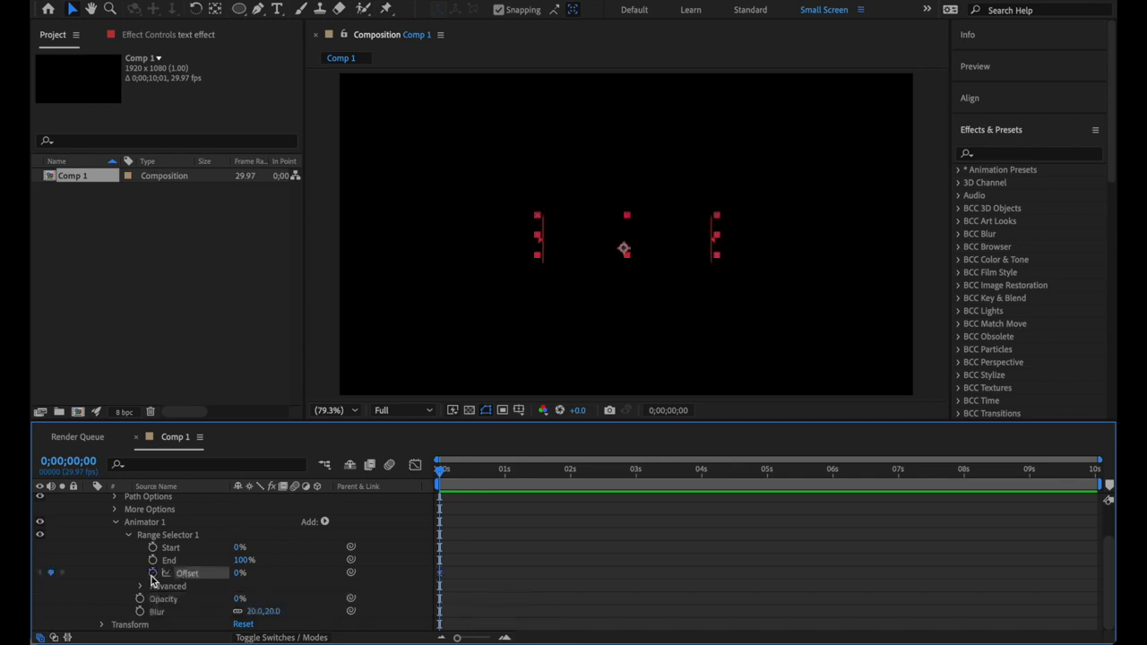
key("u")
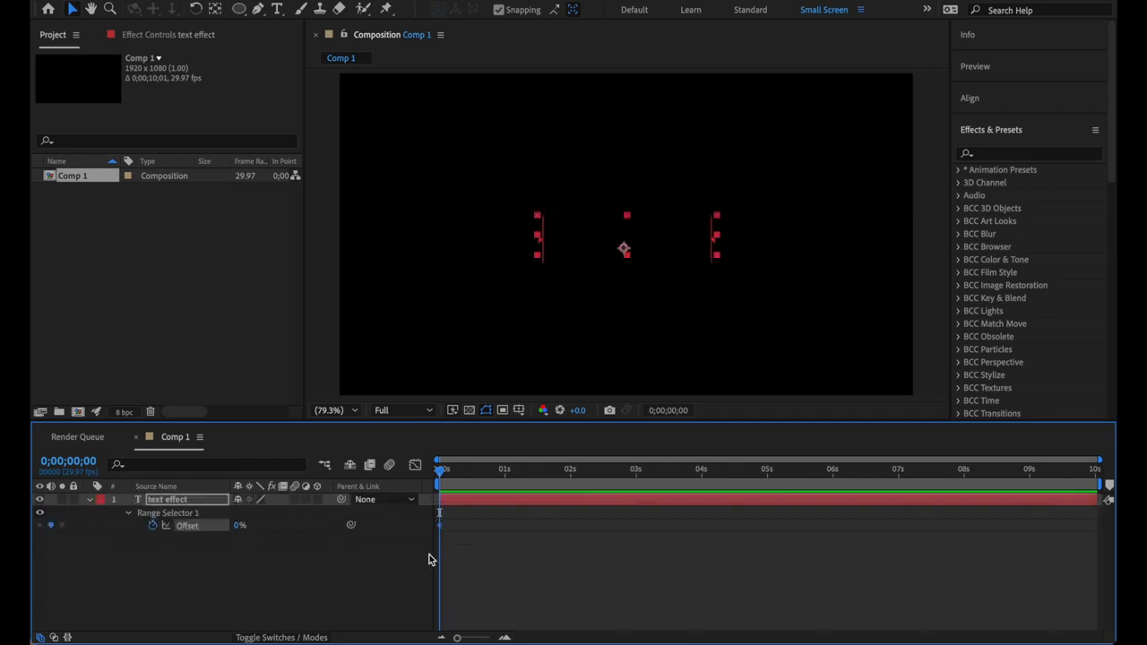
left_click_drag(440, 488, 648, 493)
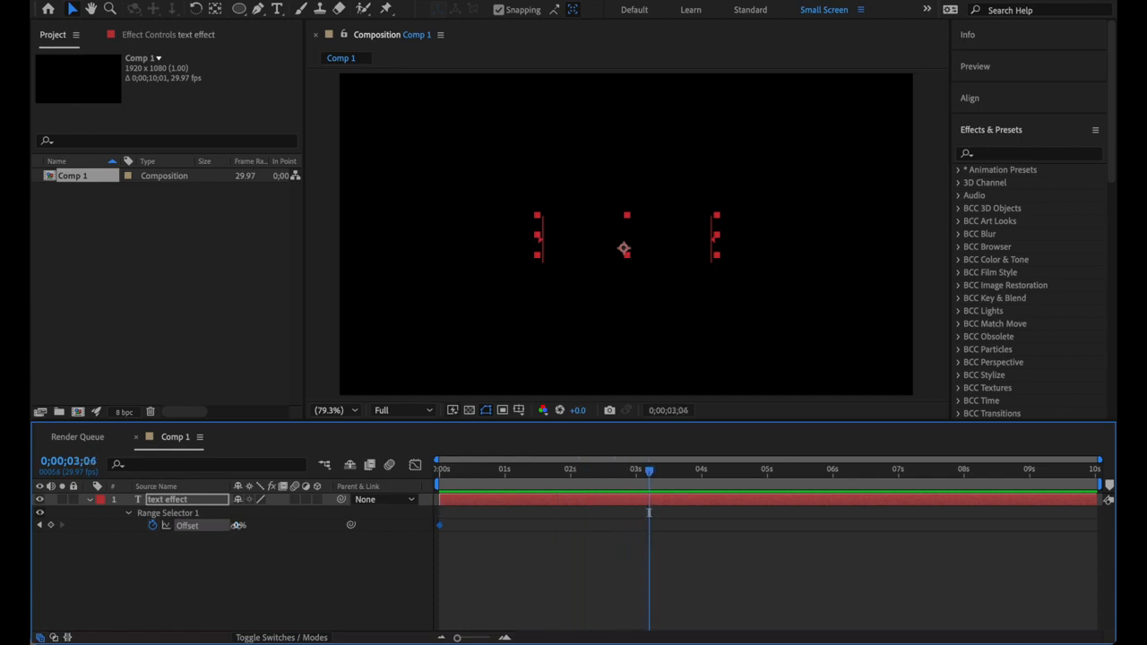
left_click_drag(238, 526, 359, 525)
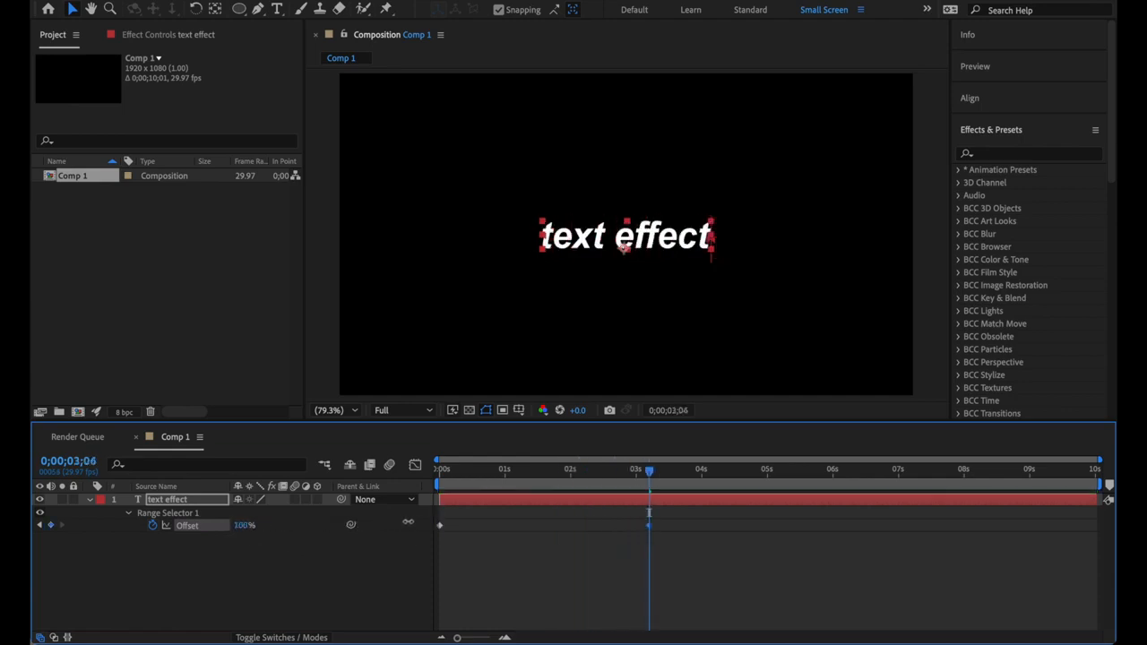
key("space")
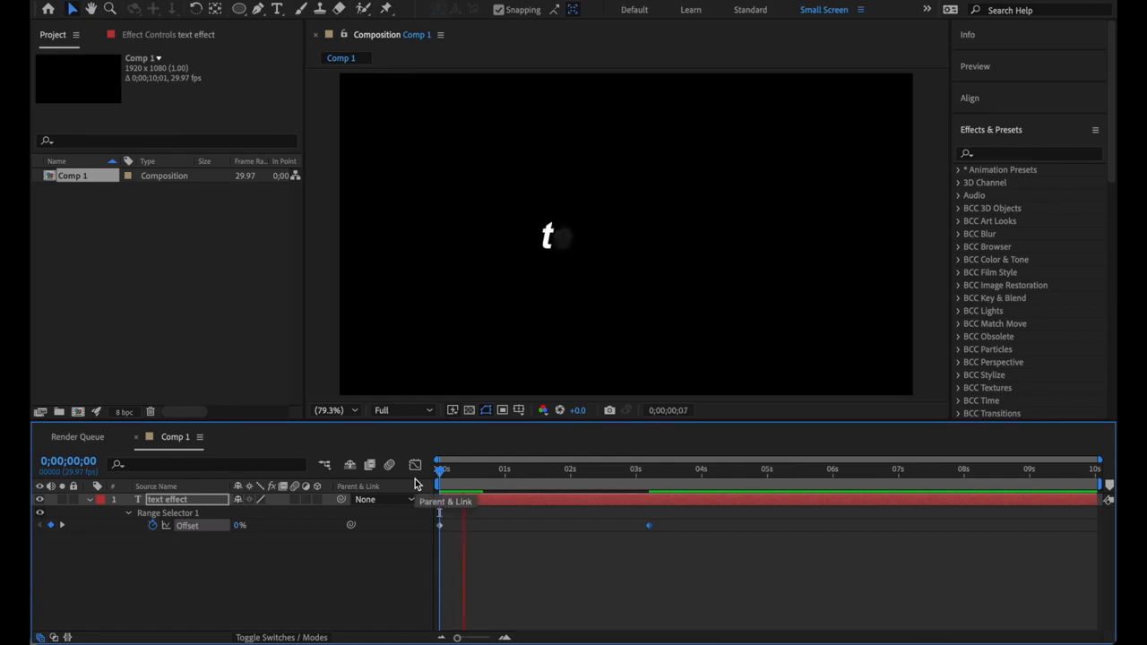